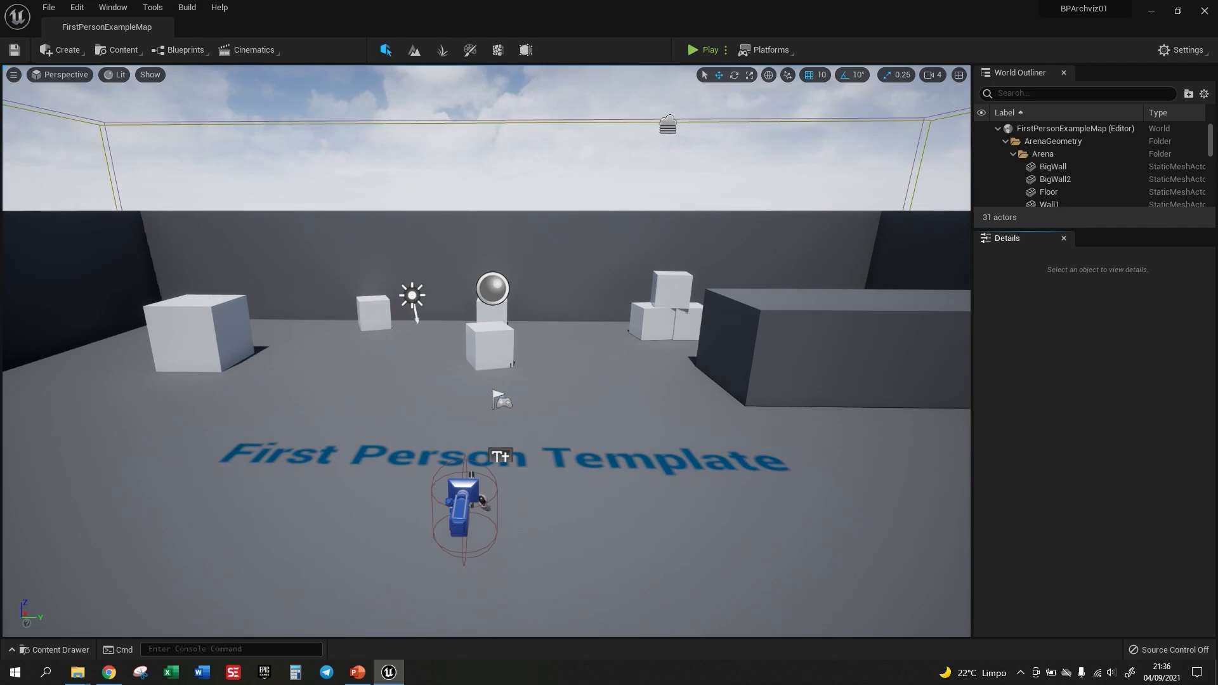
Show the project content and open the BPArchviz folder
{"action": "key", "text": "ctrl+space"}
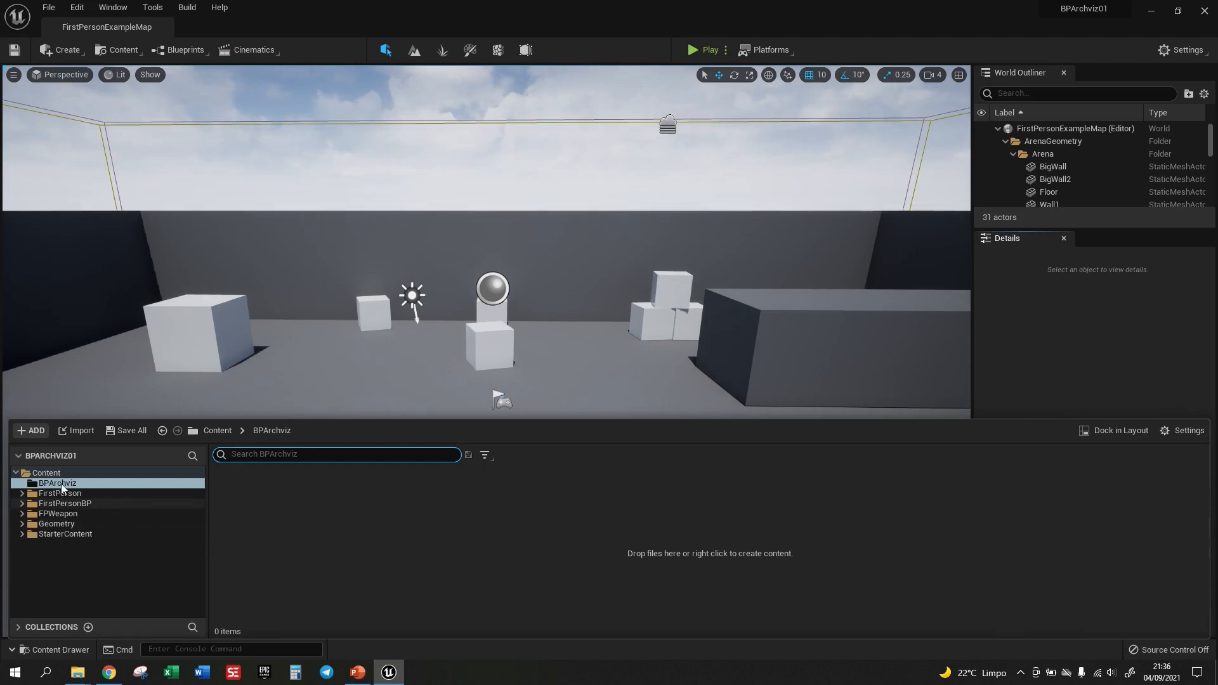
{"action": "left_click", "coordinate": [47, 474]}
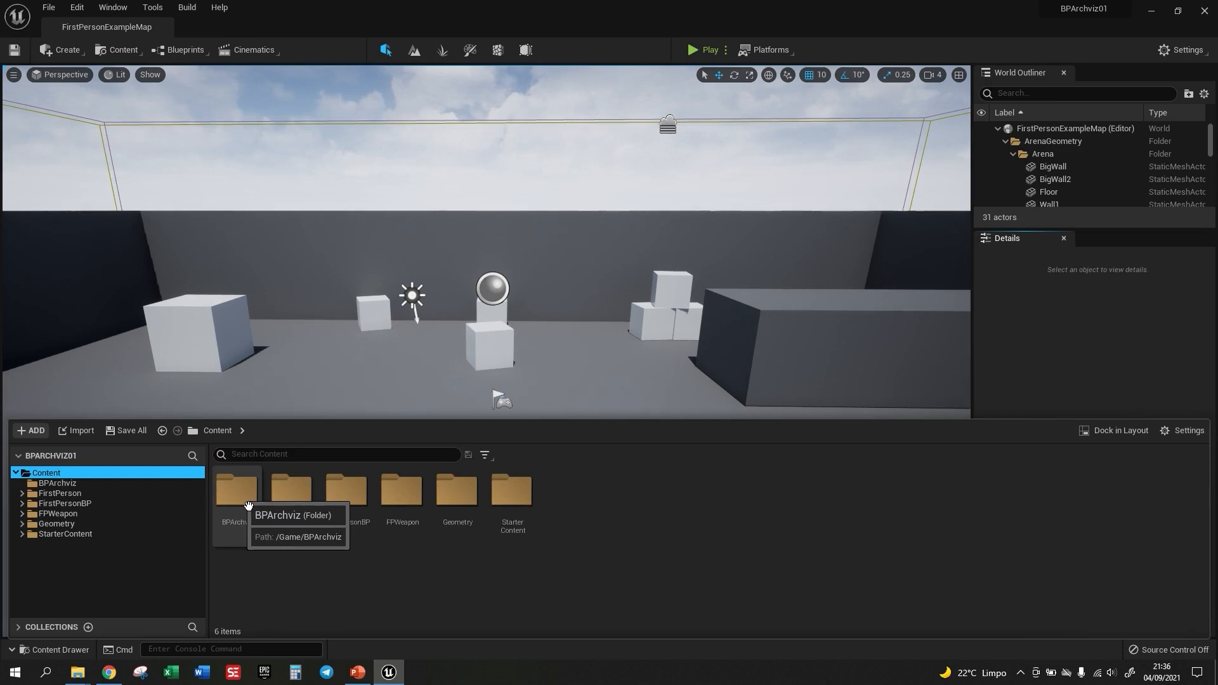
{"action": "double_click", "coordinate": [247, 504]}
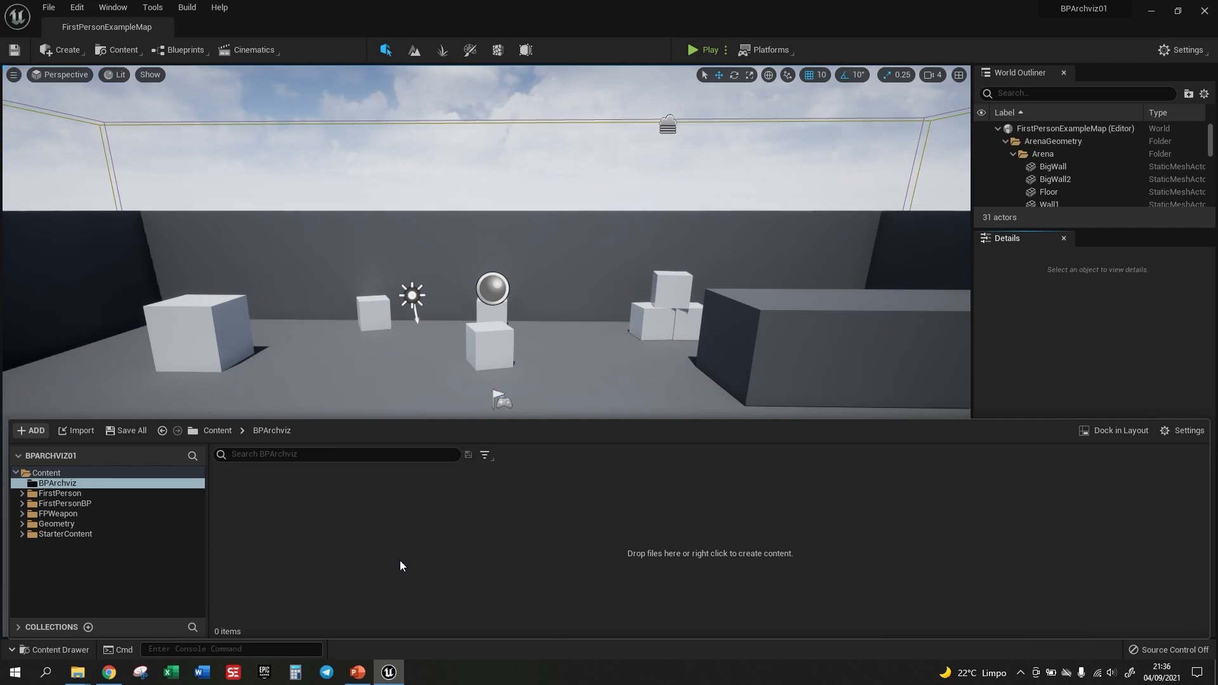
{"action": "right_click", "coordinate": [310, 505]}
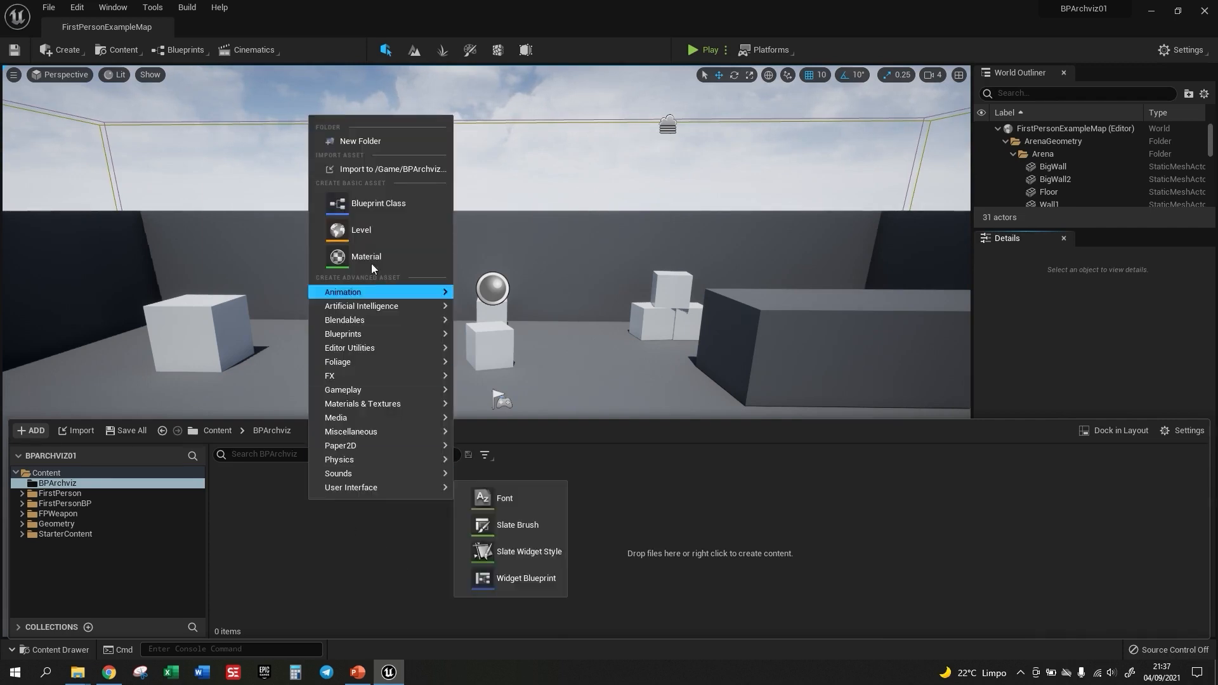
{"action": "left_click", "coordinate": [486, 511]}
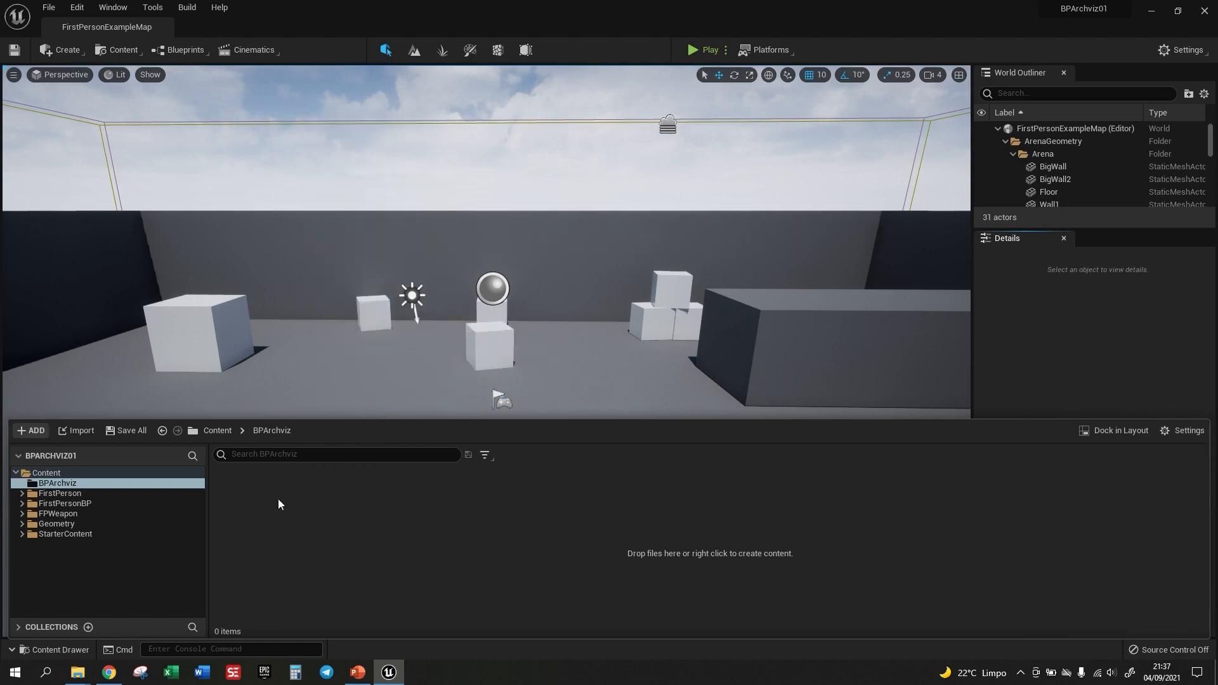
Create a Blueprint Class with Actor as its parent in the BPArchviz folder and name it BP_Interface
{"action": "left_click", "coordinate": [29, 434]}
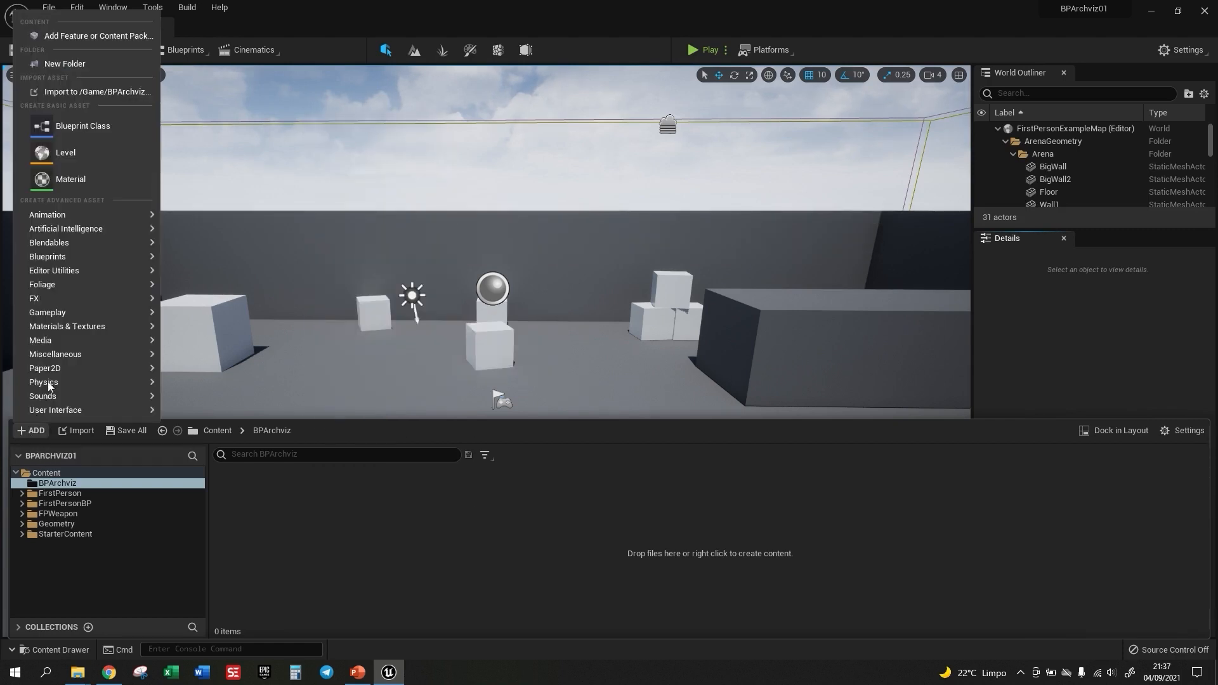
{"action": "left_click", "coordinate": [64, 126]}
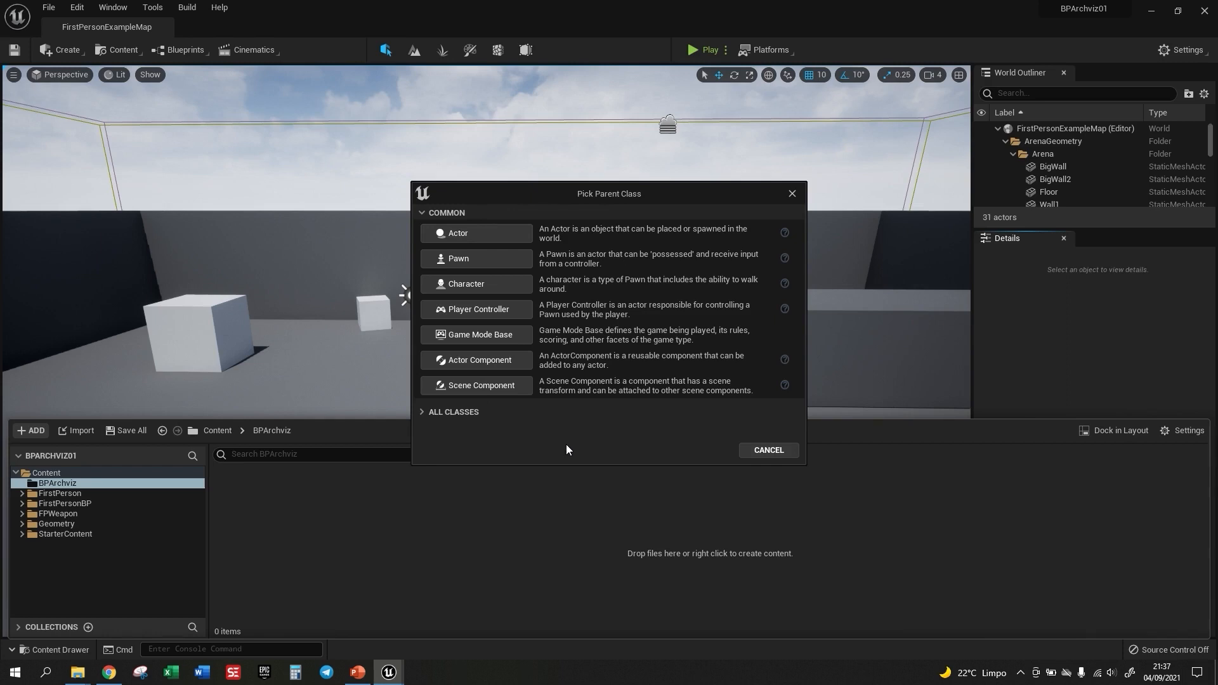
{"action": "left_click", "coordinate": [479, 234]}
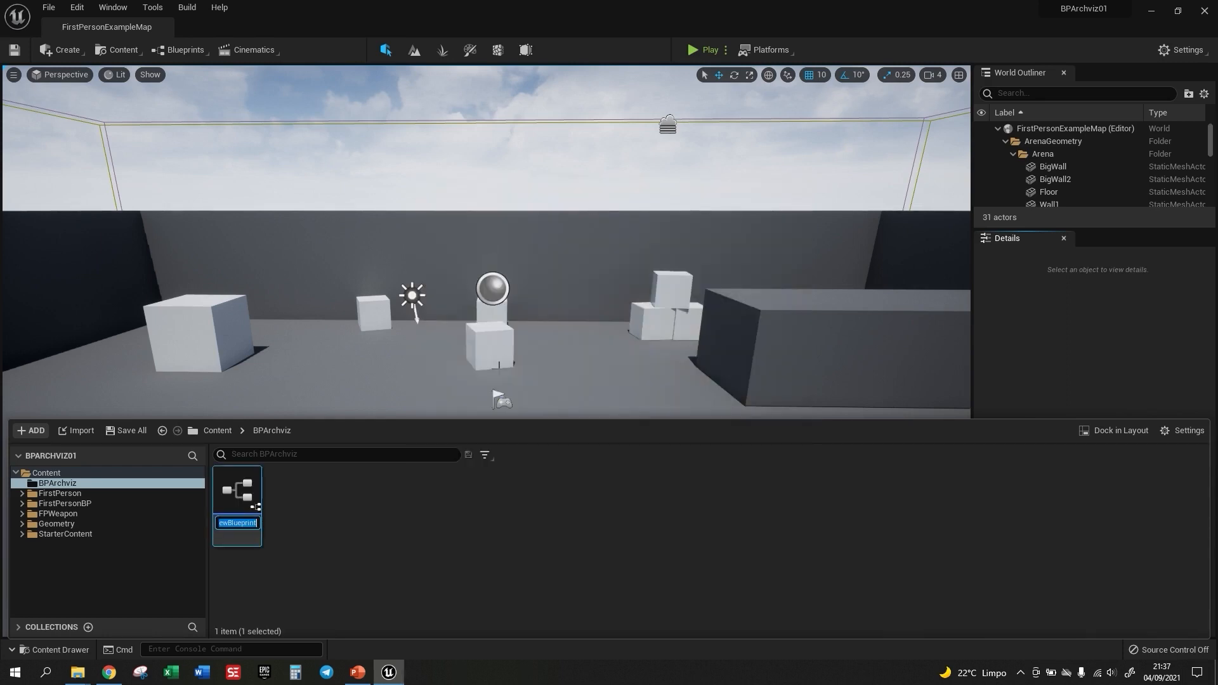
{"action": "type", "text": "BP_"}
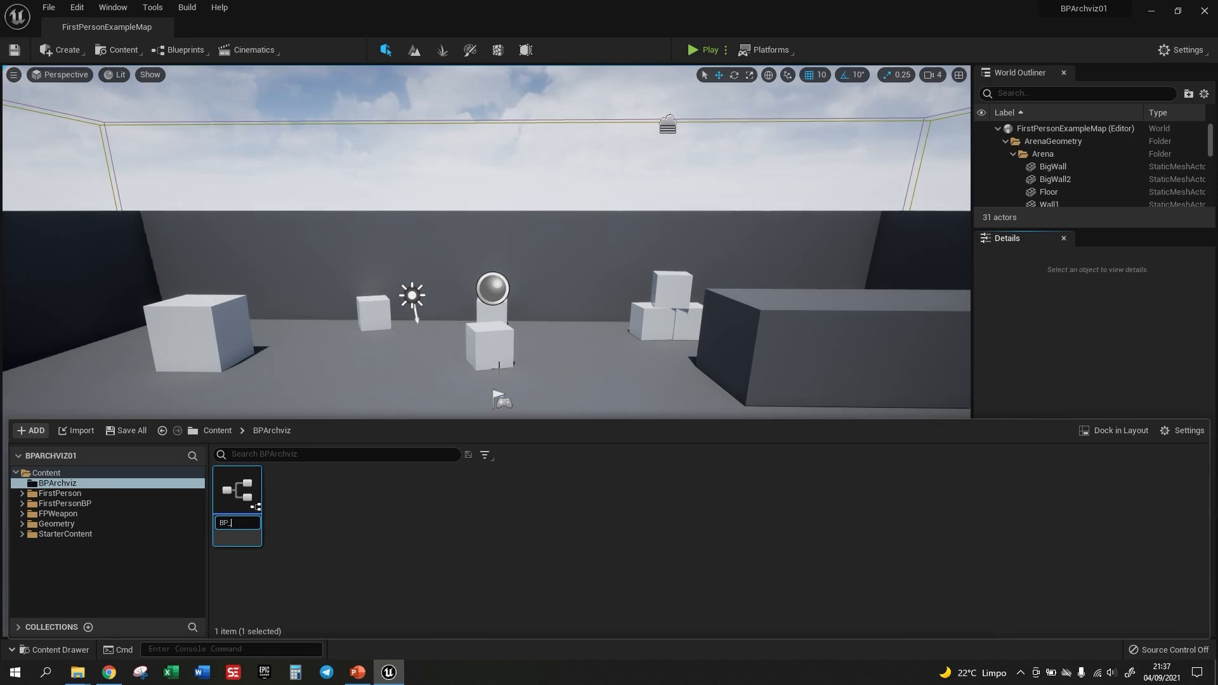
{"action": "type", "text": "Interface"}
{"action": "key", "text": "Return"}
{"action": "left_click", "coordinate": [460, 553]}
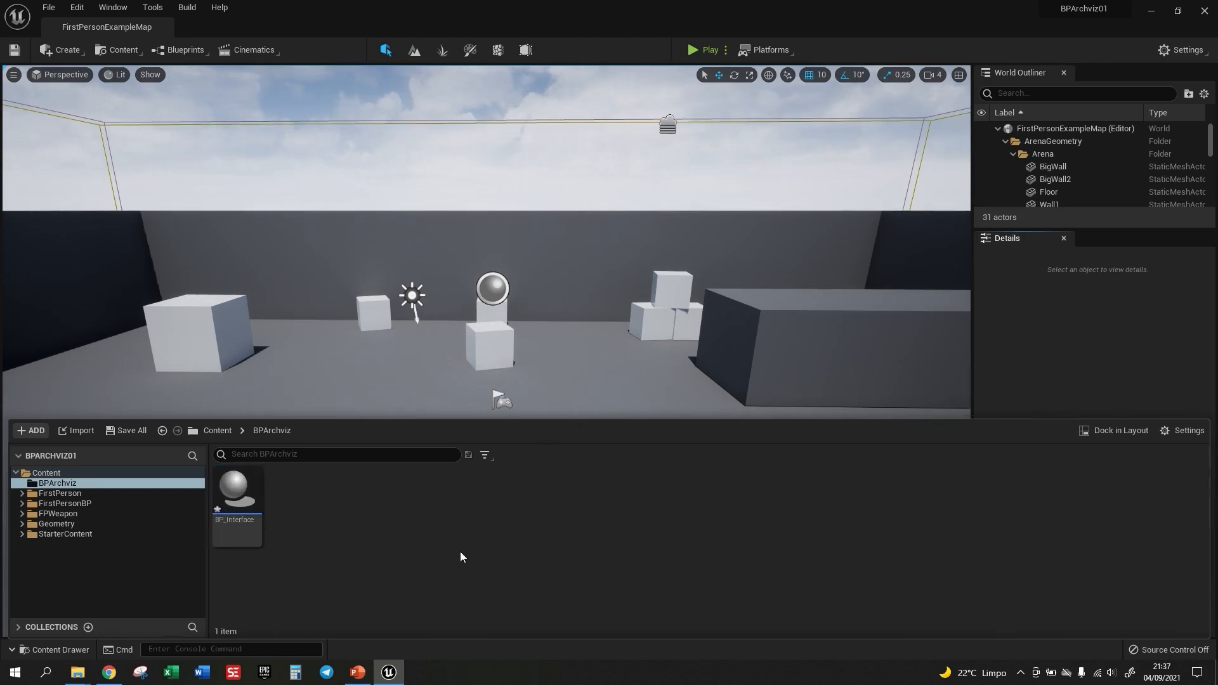
Open the BP_Interface Blueprint for editing and show its 3D viewport
{"action": "double_click", "coordinate": [237, 486]}
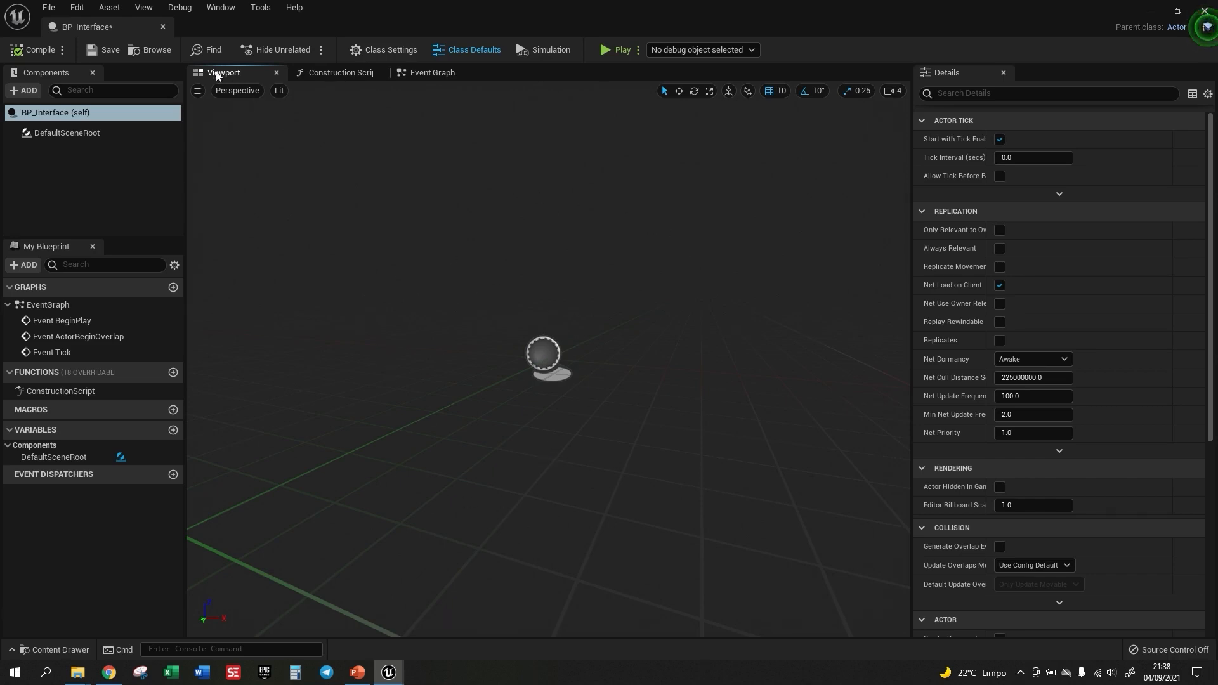
{"action": "mouse_move", "coordinate": [456, 432]}
{"action": "left_mouse_down"}
{"action": "mouse_move", "coordinate": [472, 453]}
{"action": "mouse_move", "coordinate": [471, 430]}
{"action": "left_mouse_up"}
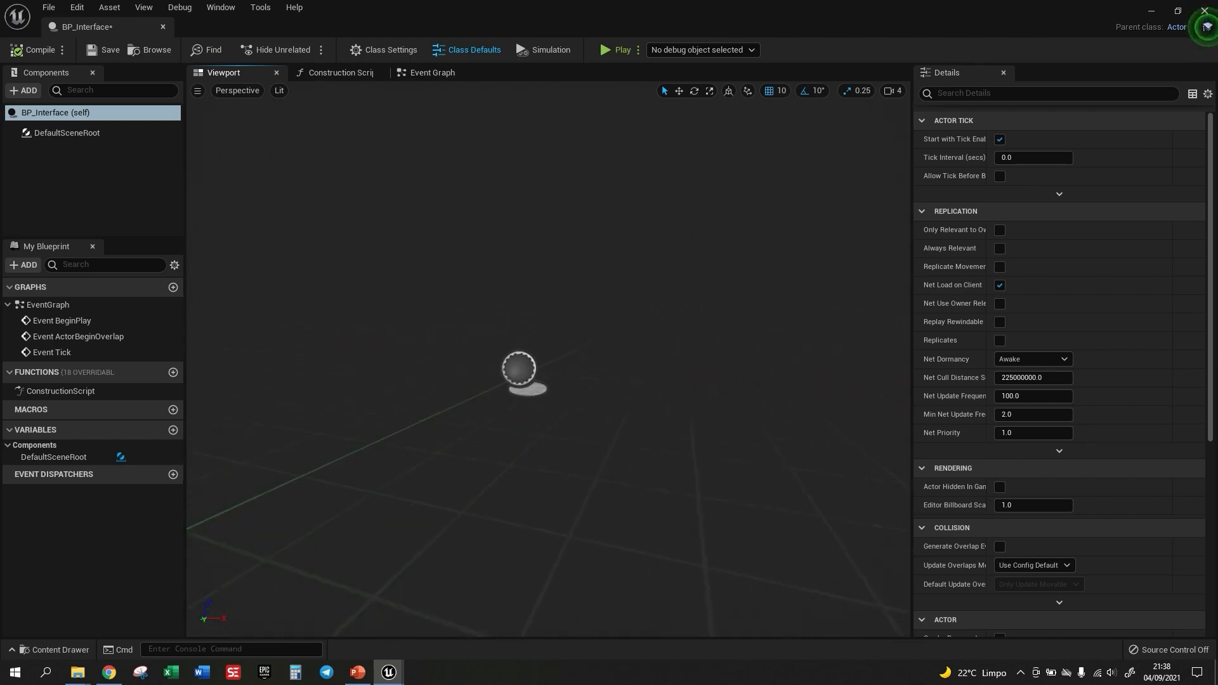
{"action": "mouse_move", "coordinate": [471, 430]}
{"action": "right_mouse_down"}
{"action": "mouse_move", "coordinate": [491, 421]}
{"action": "mouse_move", "coordinate": [469, 432]}
{"action": "right_mouse_up"}
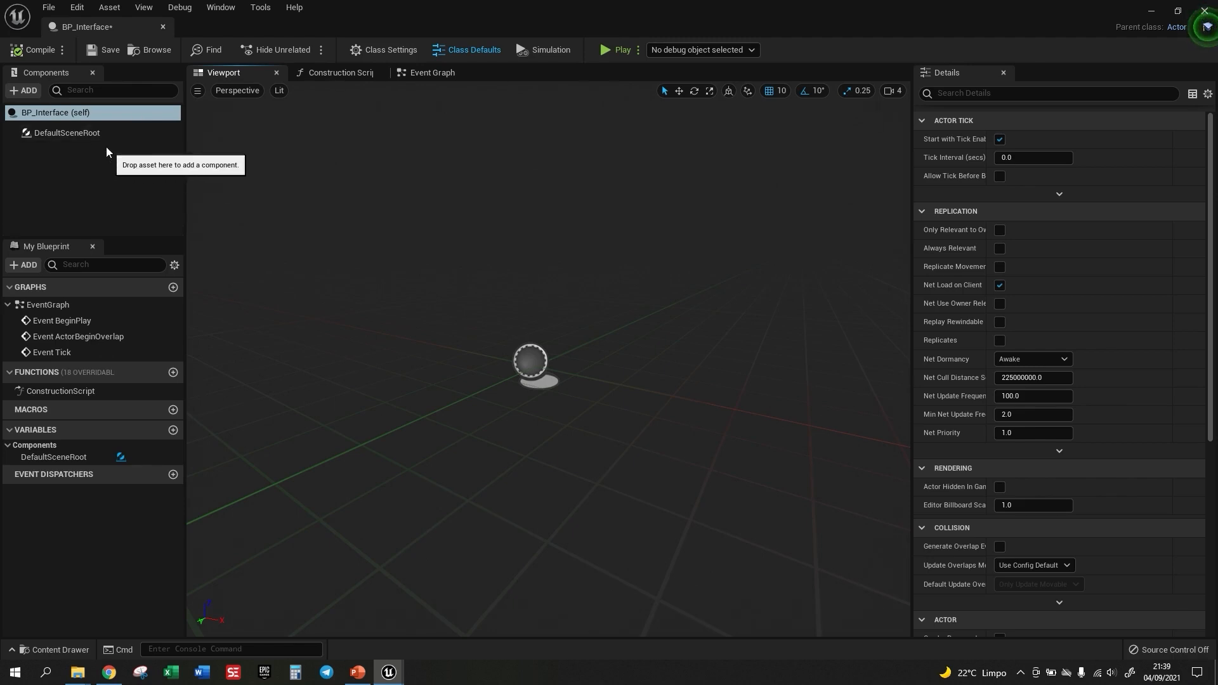
Examine which component types can be added to BP_Interface, without adding one
{"action": "left_click", "coordinate": [24, 92]}
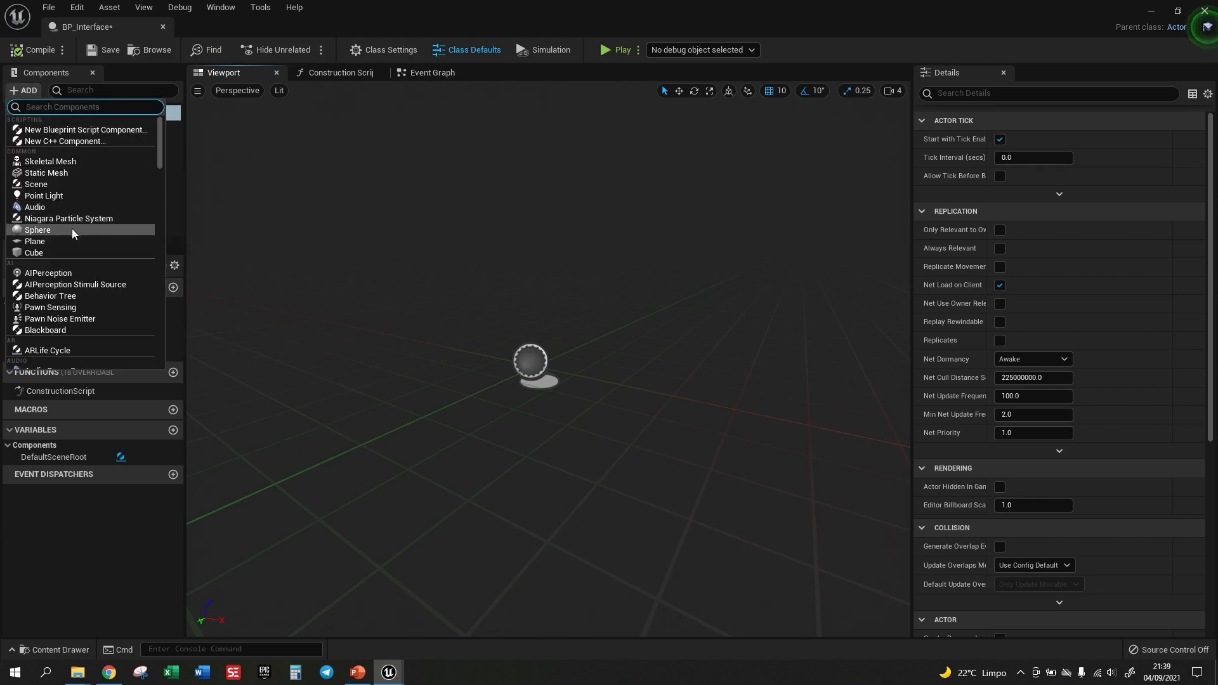
{"action": "scroll", "coordinate": [93, 242], "scroll_direction": "down", "scroll_amount": 5}
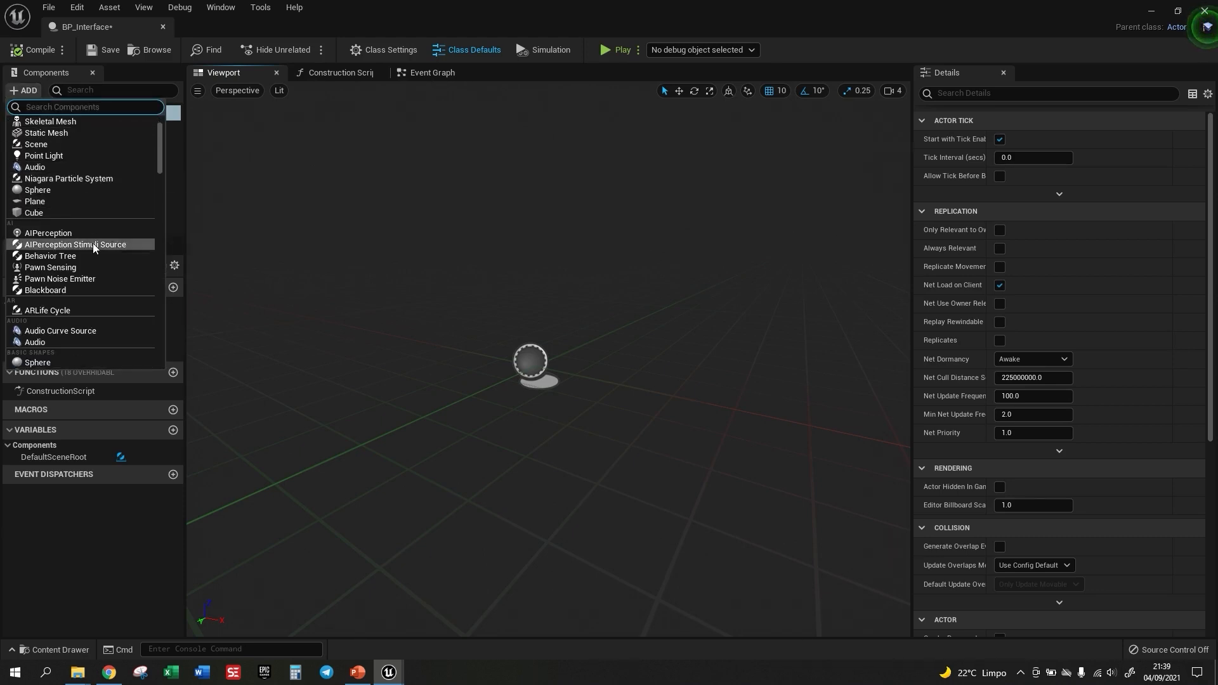
{"action": "scroll", "coordinate": [93, 242], "scroll_direction": "down", "scroll_amount": 10}
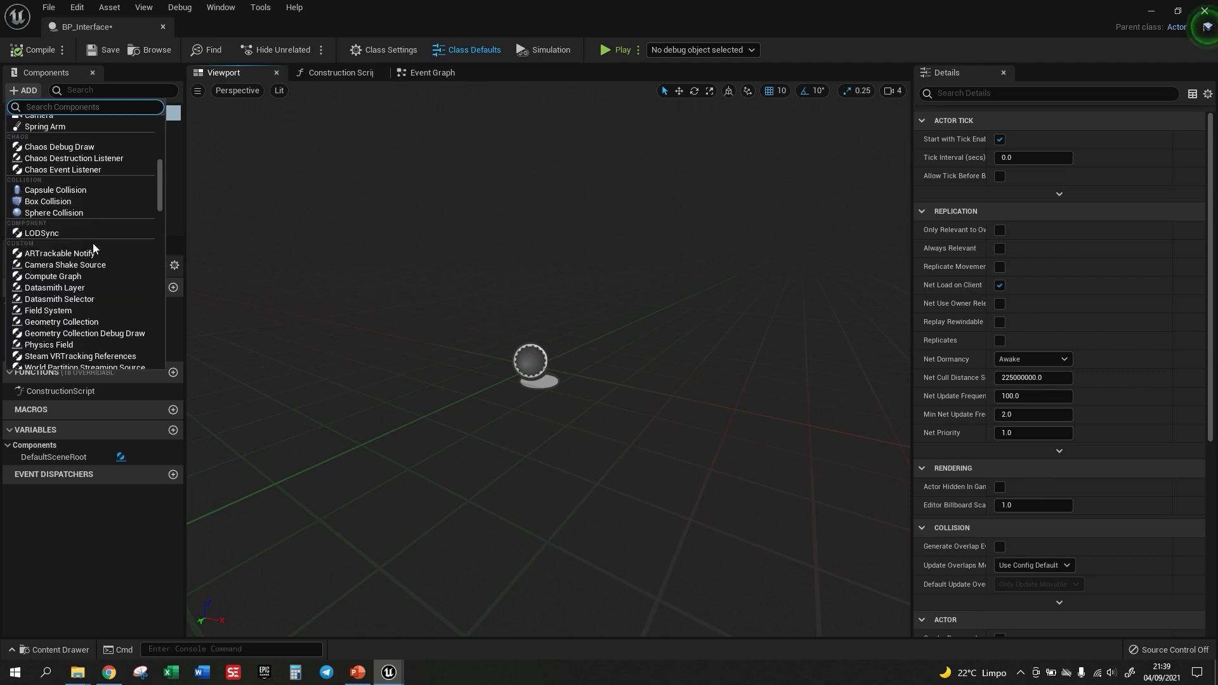
{"action": "scroll", "coordinate": [87, 284], "scroll_direction": "down", "scroll_amount": 10}
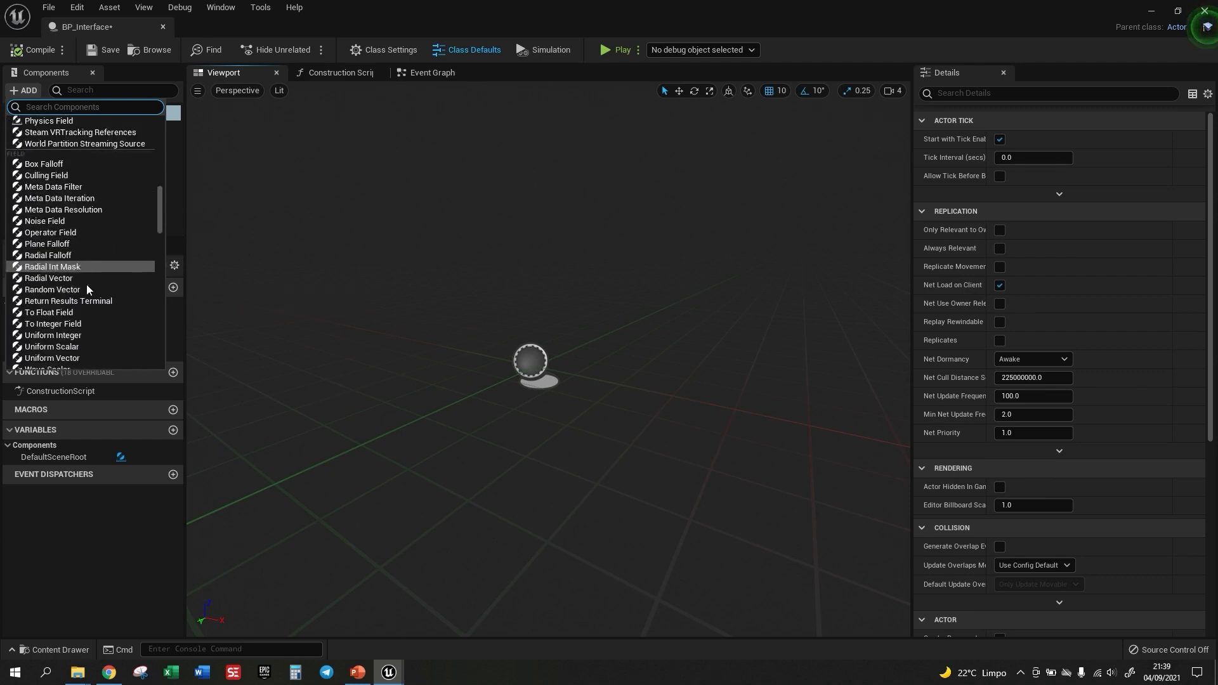
{"action": "scroll", "coordinate": [87, 287], "scroll_direction": "down", "scroll_amount": 8}
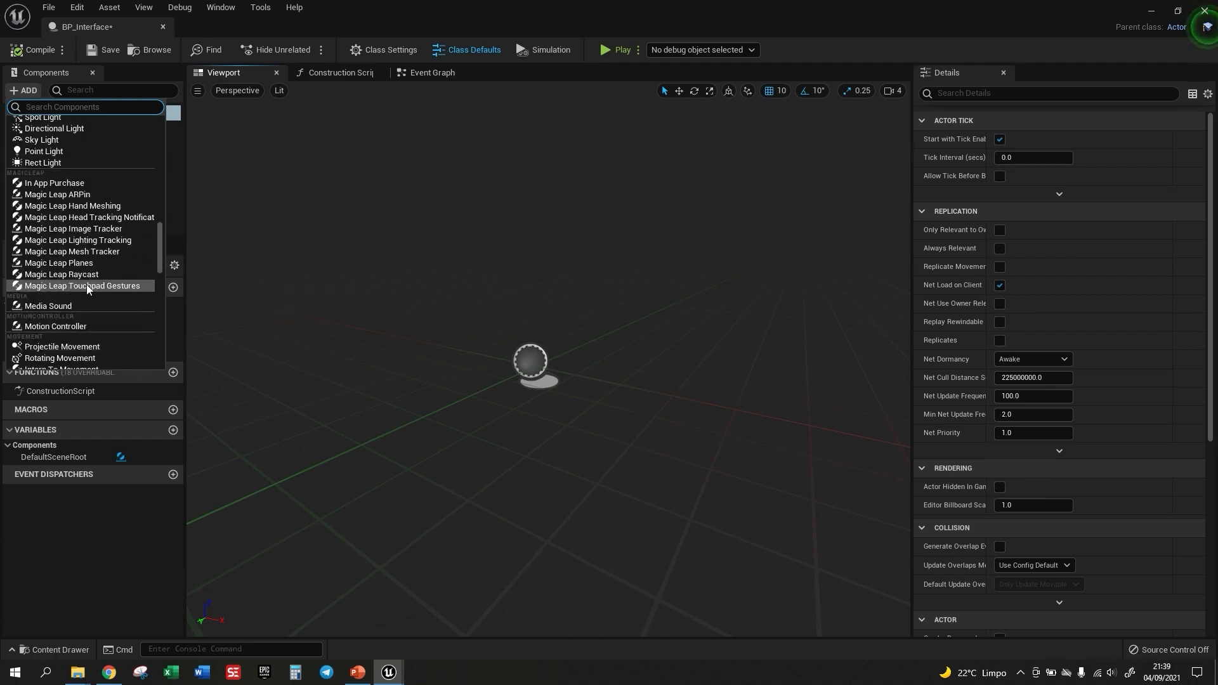
{"action": "scroll", "coordinate": [87, 287], "scroll_direction": "up", "scroll_amount": 18}
{"action": "scroll", "coordinate": [87, 284], "scroll_direction": "up", "scroll_amount": 10}
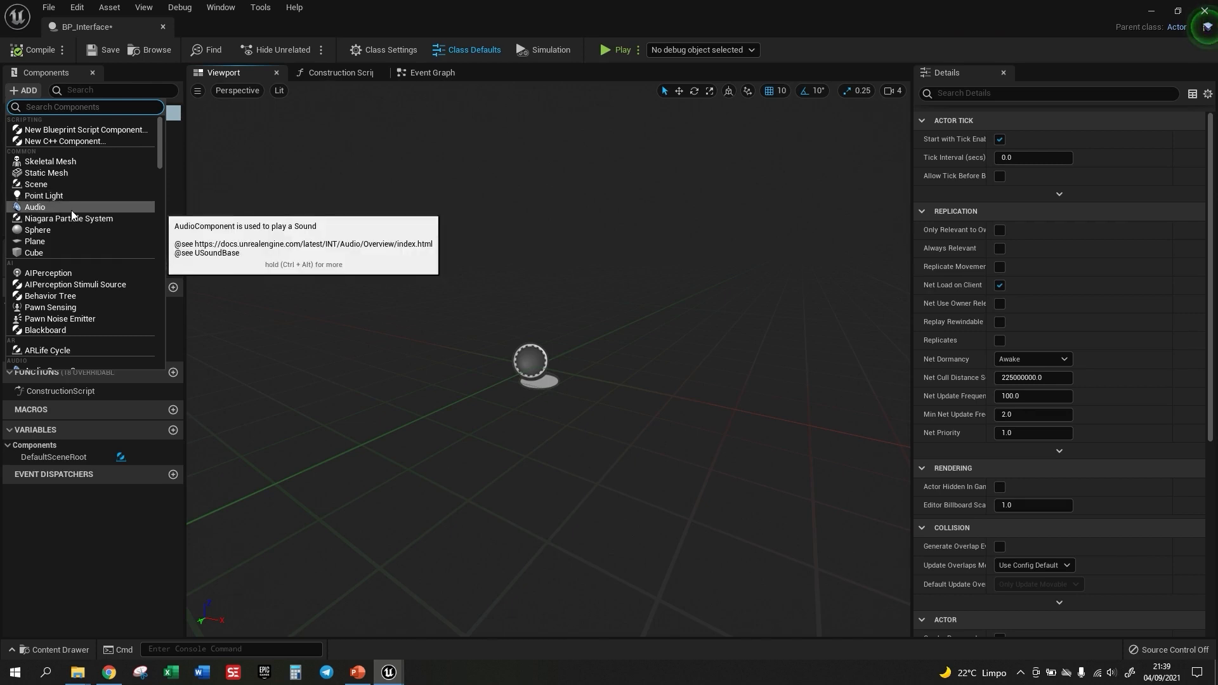
{"action": "scroll", "coordinate": [71, 211], "scroll_direction": "down", "scroll_amount": 5}
{"action": "scroll", "coordinate": [71, 211], "scroll_direction": "up", "scroll_amount": 5}
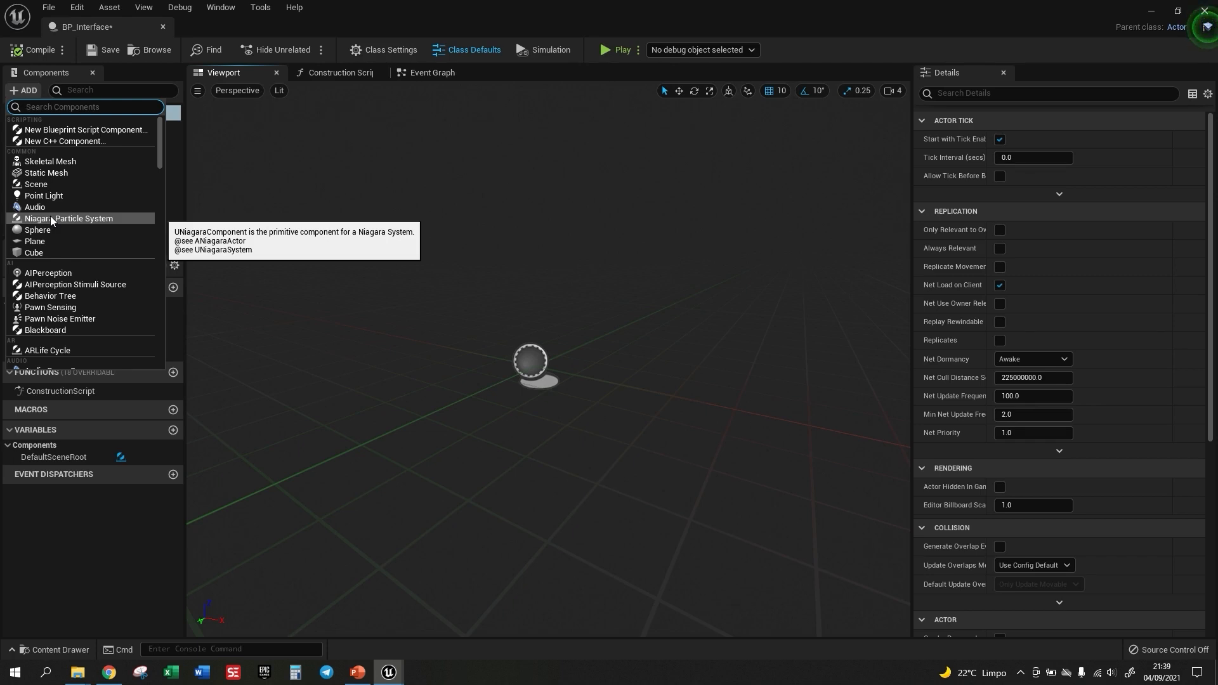
{"action": "left_click", "coordinate": [219, 238]}
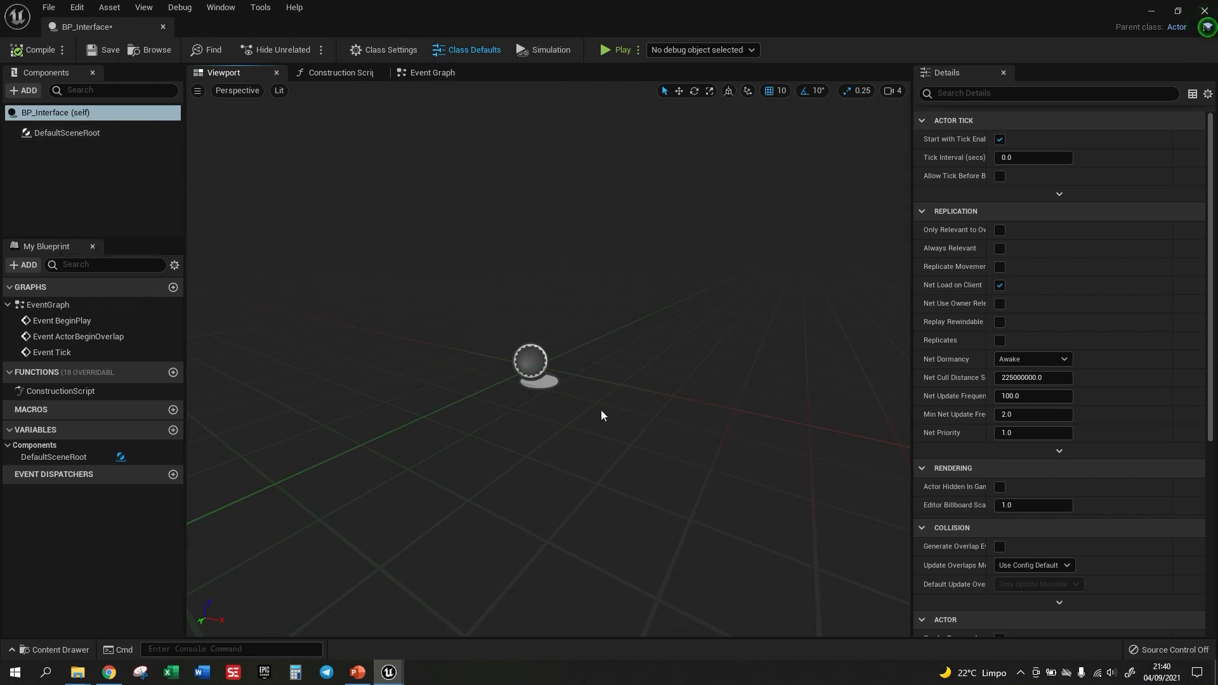
Select the default scene root and inspect it from different distances and angles
{"action": "left_click", "coordinate": [551, 384]}
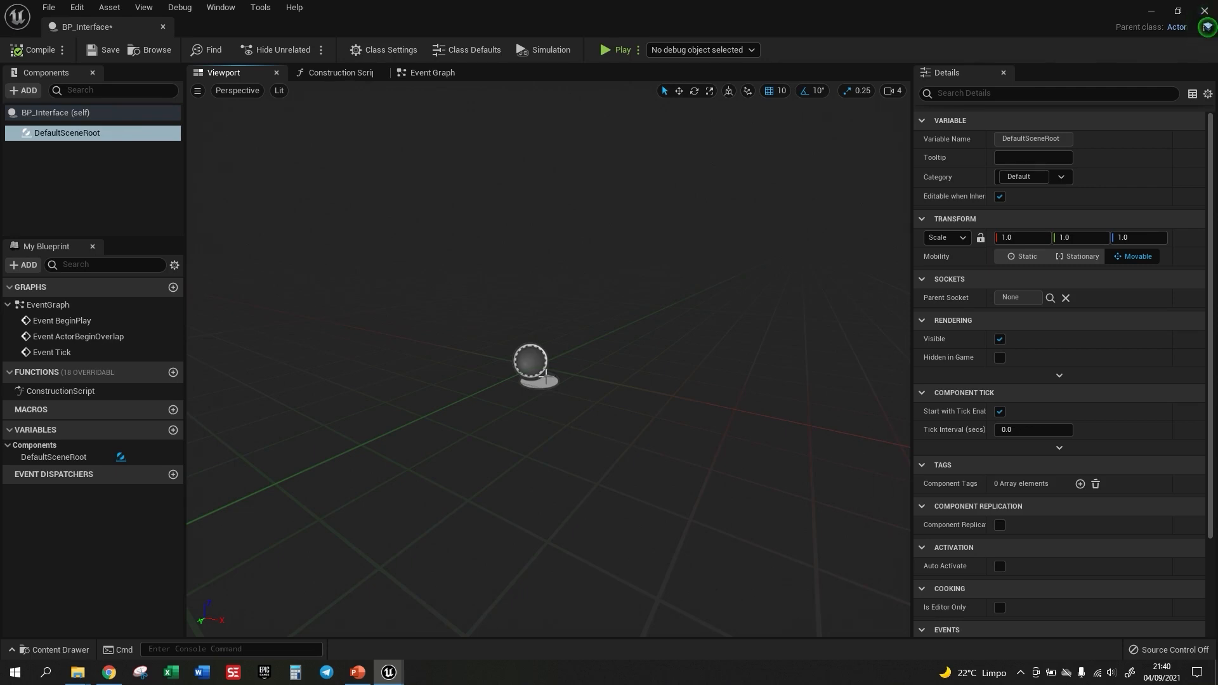
{"action": "mouse_move", "coordinate": [547, 377]}
{"action": "middle_mouse_down"}
{"action": "mouse_move", "coordinate": [555, 364]}
{"action": "mouse_move", "coordinate": [541, 396]}
{"action": "mouse_move", "coordinate": [554, 390]}
{"action": "mouse_move", "coordinate": [541, 385]}
{"action": "middle_mouse_up"}
{"action": "scroll", "coordinate": [541, 385], "scroll_direction": "up", "scroll_amount": 5}
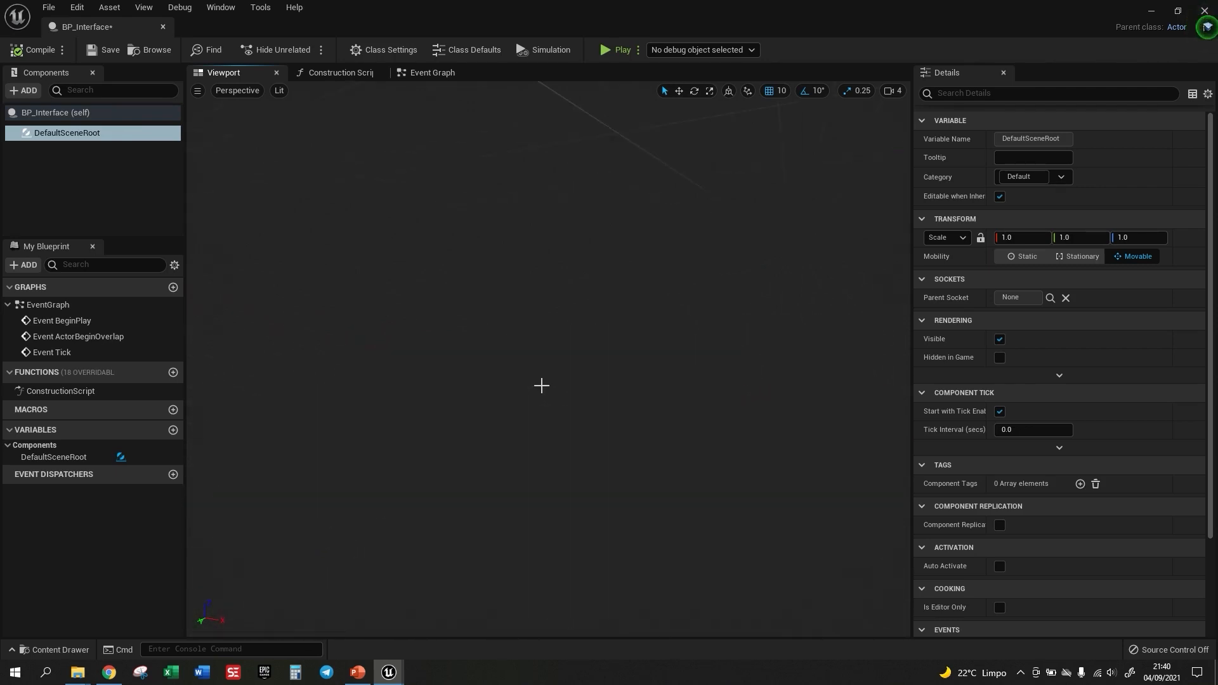
{"action": "scroll", "coordinate": [541, 385], "scroll_direction": "down", "scroll_amount": 5}
{"action": "scroll", "coordinate": [541, 386], "scroll_direction": "up", "scroll_amount": 6}
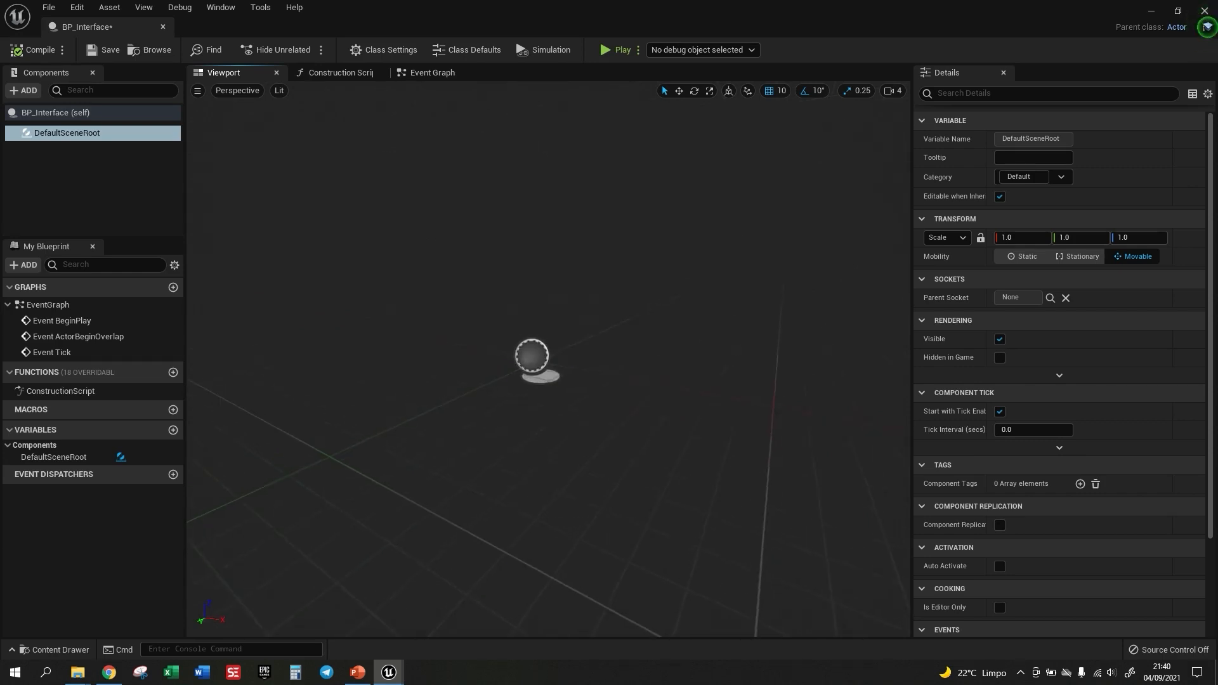
{"action": "scroll", "coordinate": [541, 386], "scroll_direction": "down", "scroll_amount": 7}
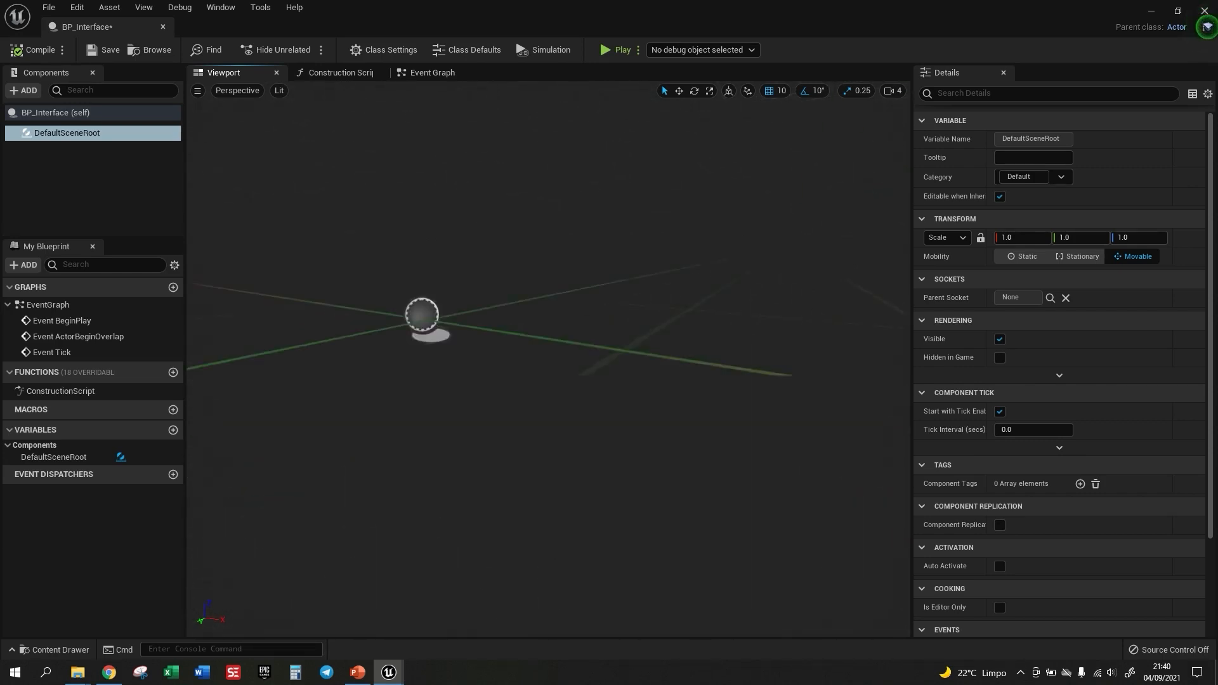
{"action": "right_click_drag", "start_coordinate": [539, 369], "coordinate": [508, 363]}
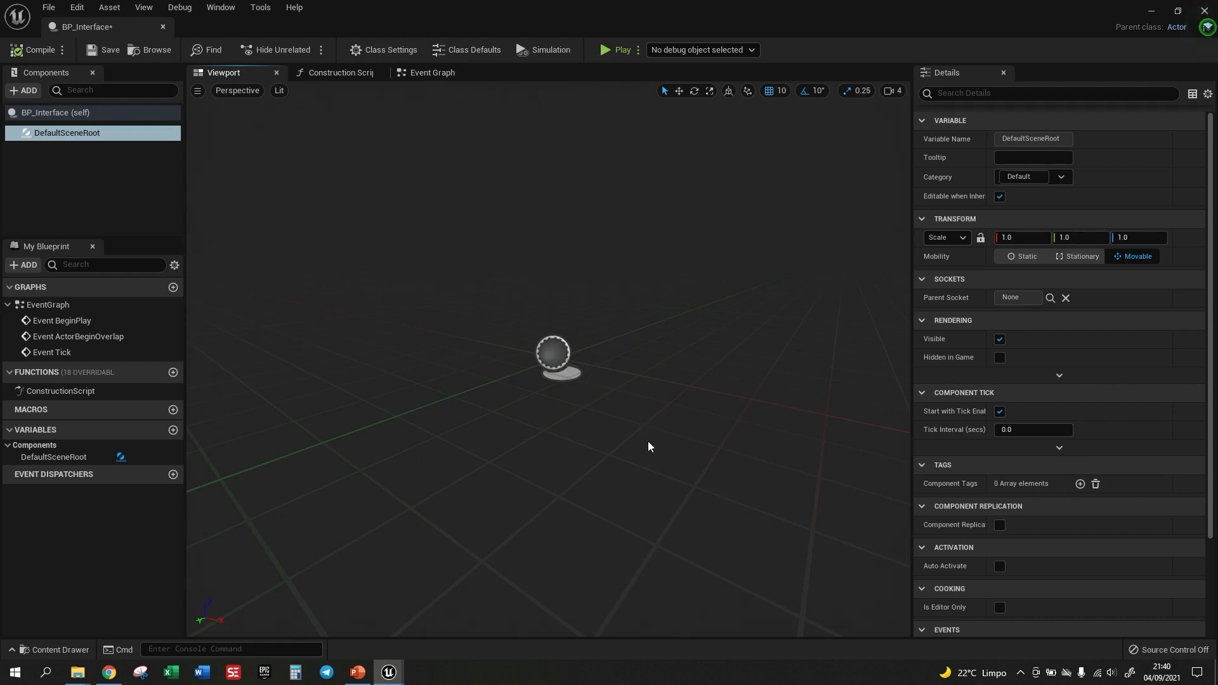
Add a Static Mesh component under the default scene root, keep its default name, and assign it the Pillar_50x500 mesh
{"action": "left_click", "coordinate": [23, 90]}
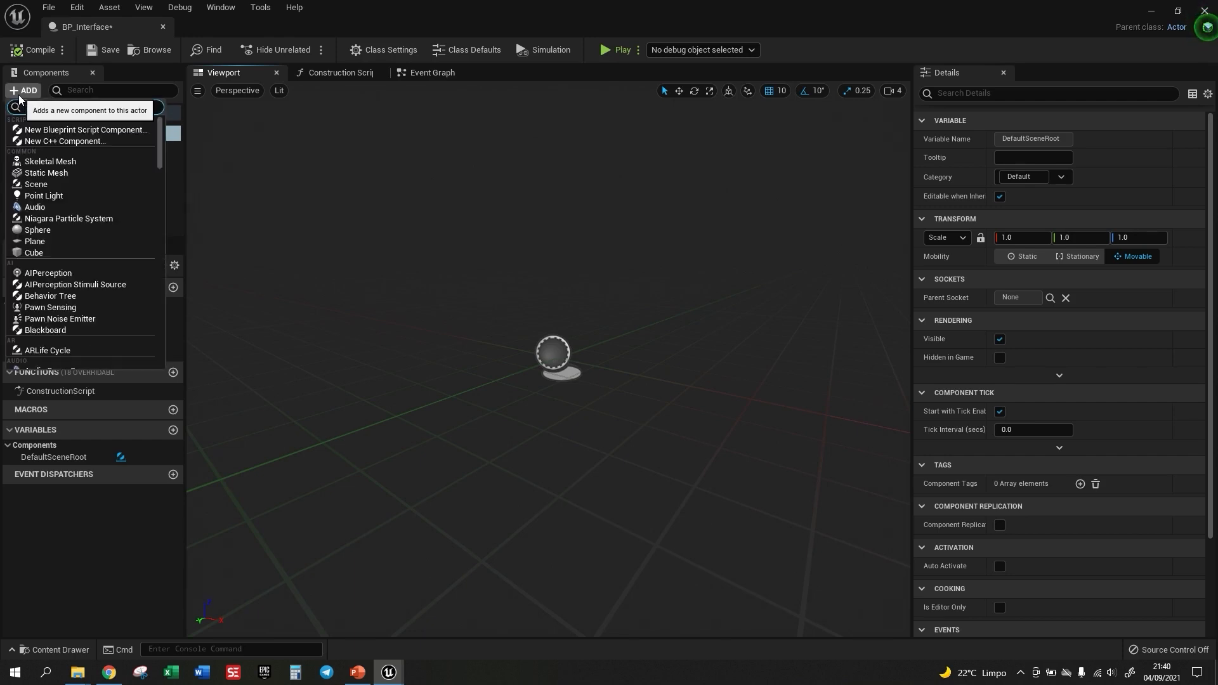
{"action": "left_click", "coordinate": [47, 175]}
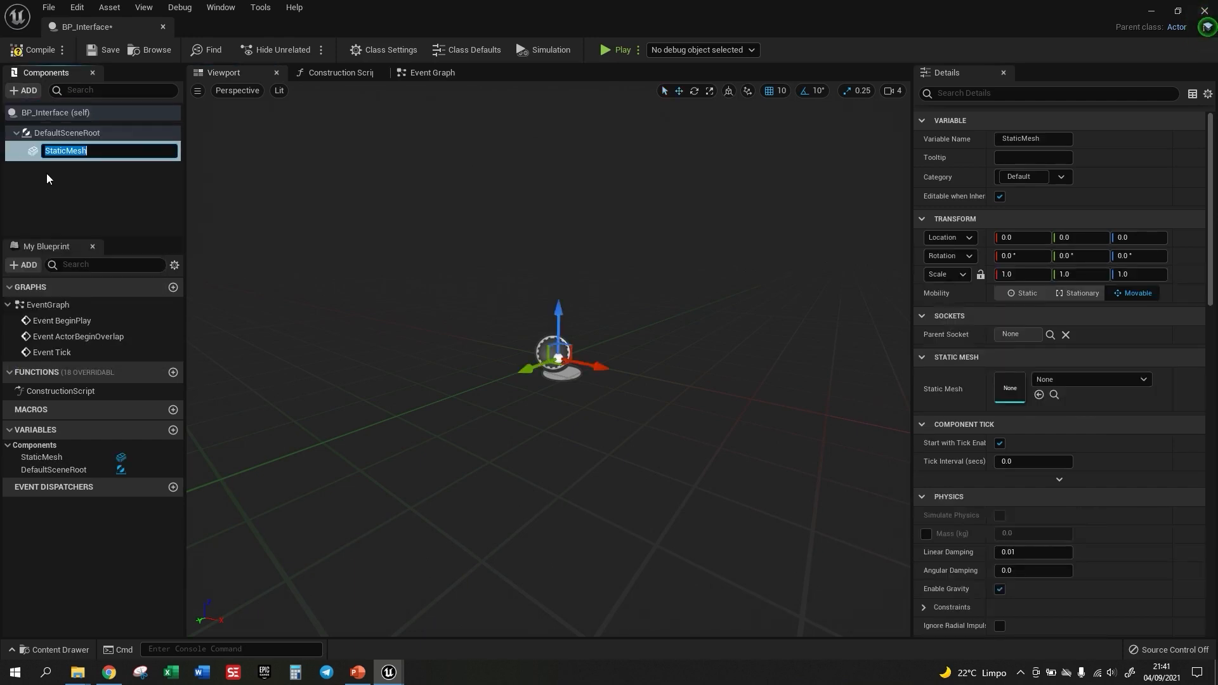
{"action": "key", "text": "Return"}
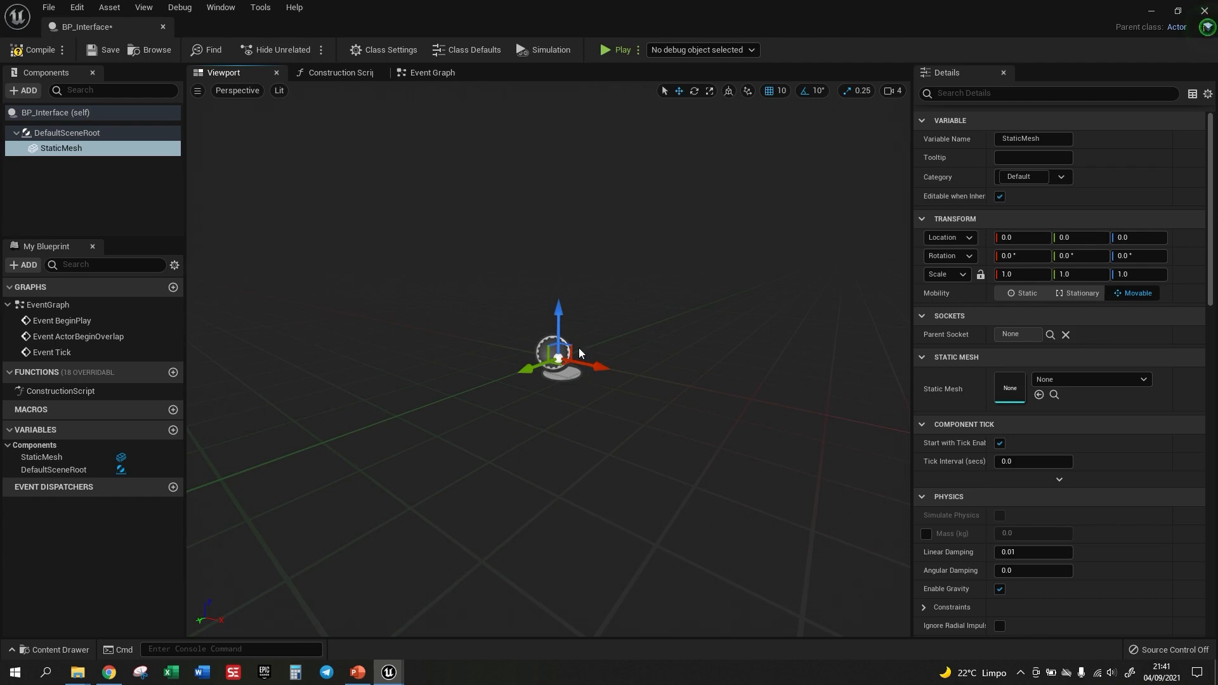
{"action": "left_click", "coordinate": [1079, 380]}
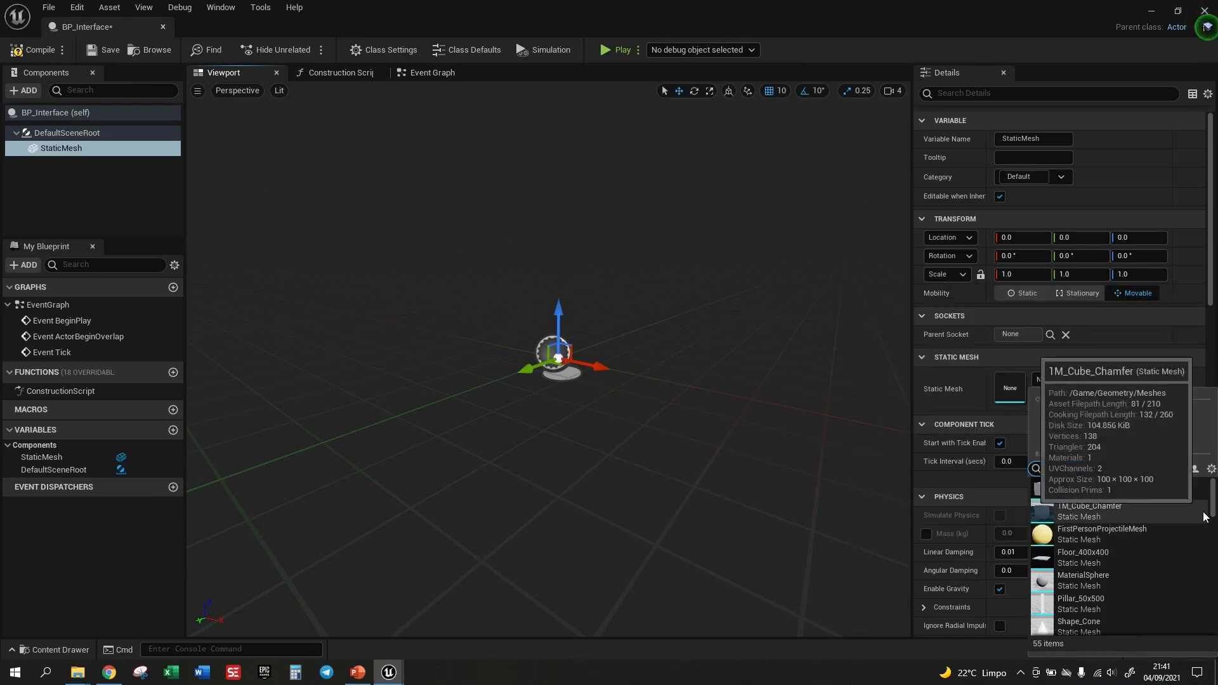
{"action": "left_click", "coordinate": [1087, 603]}
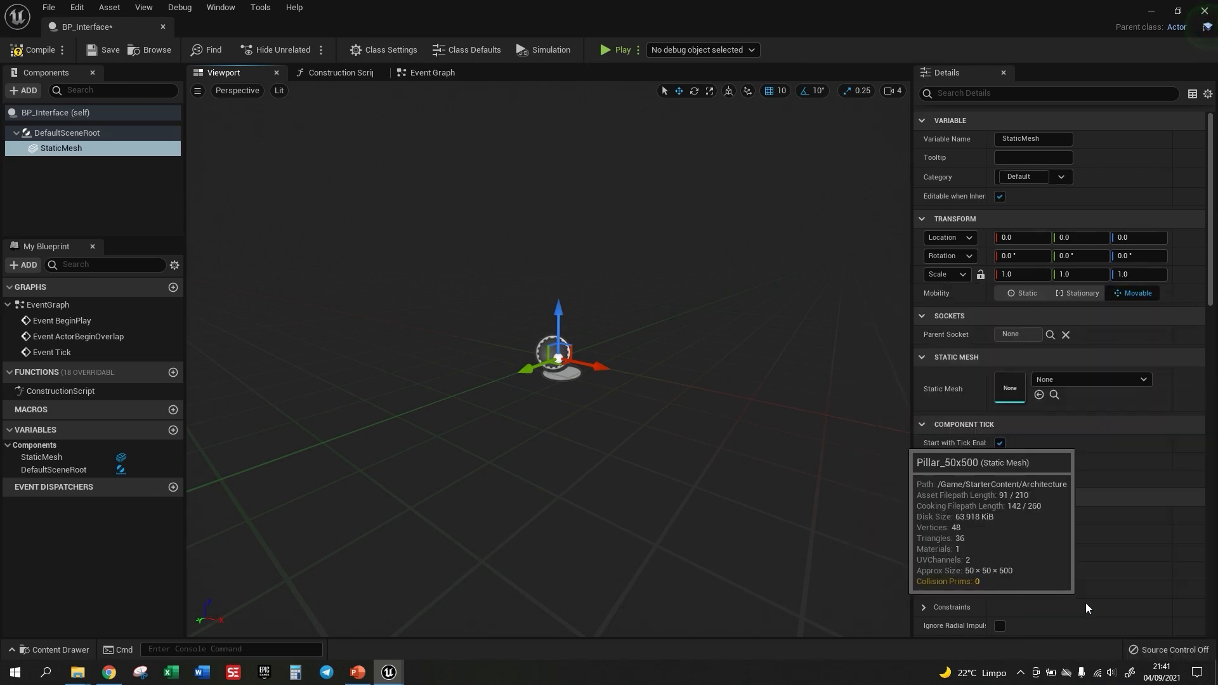
Move the pillar away from the scene root to X -90, Y -90 and save the Blueprint
{"action": "scroll", "coordinate": [537, 486], "scroll_direction": "down", "scroll_amount": 10}
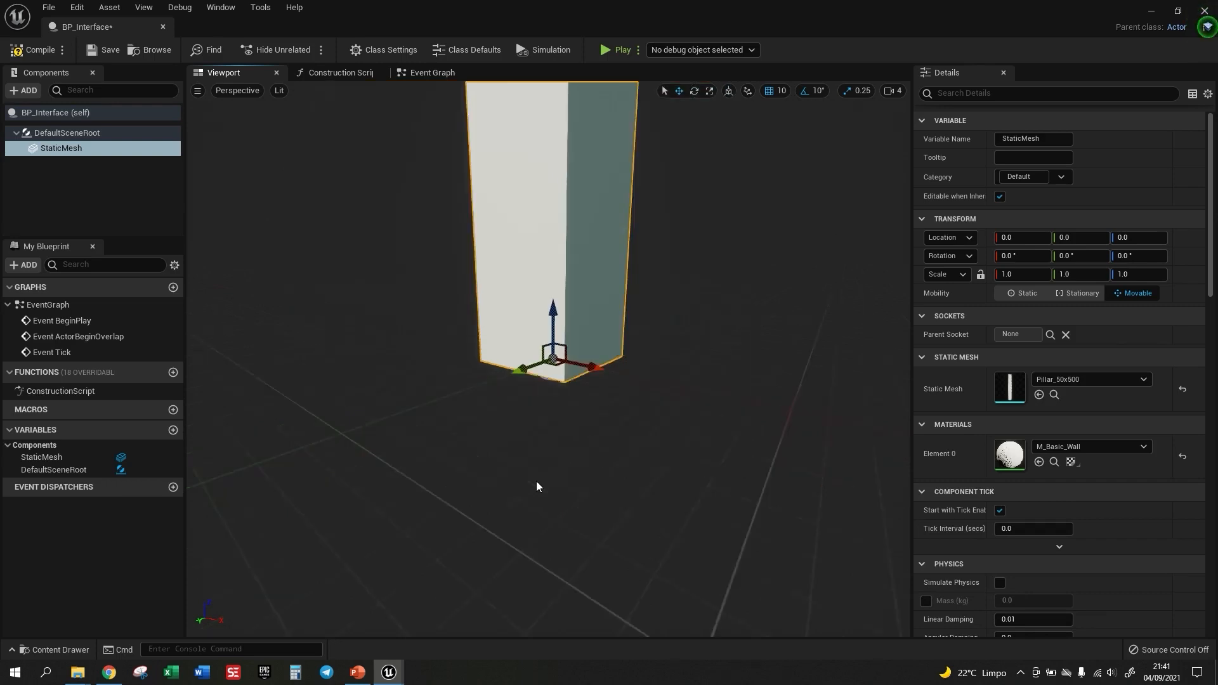
{"action": "key", "text": "f"}
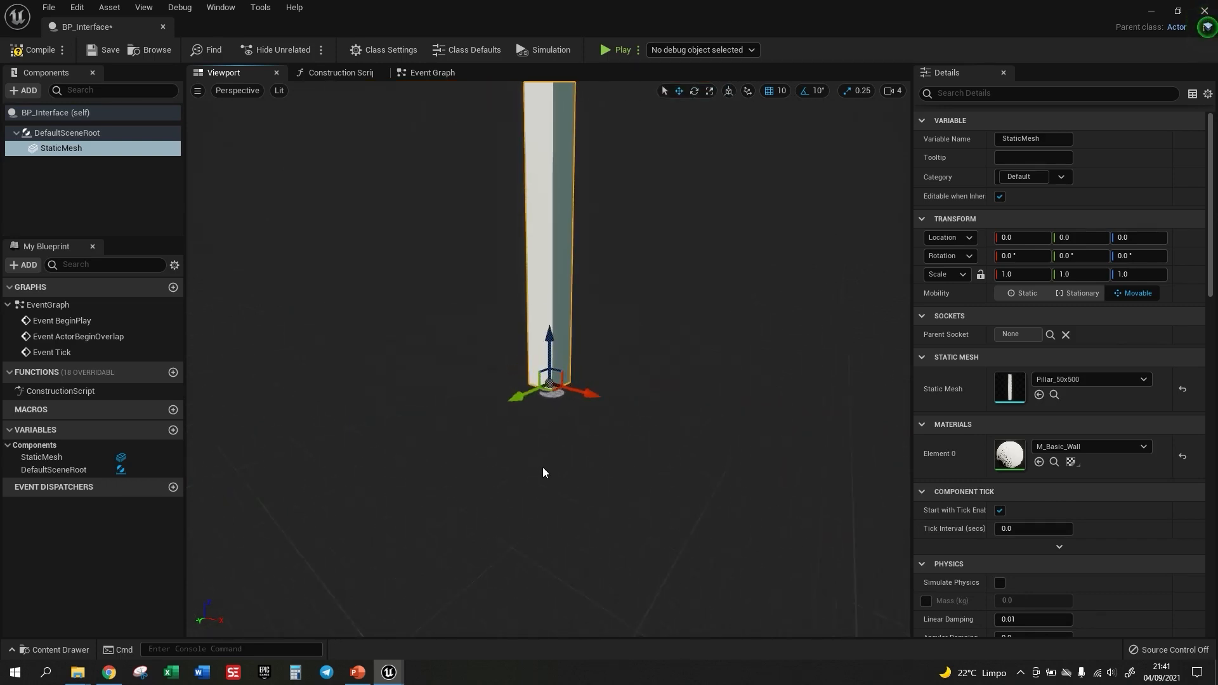
{"action": "left_click_drag", "start_coordinate": [579, 600], "coordinate": [556, 539]}
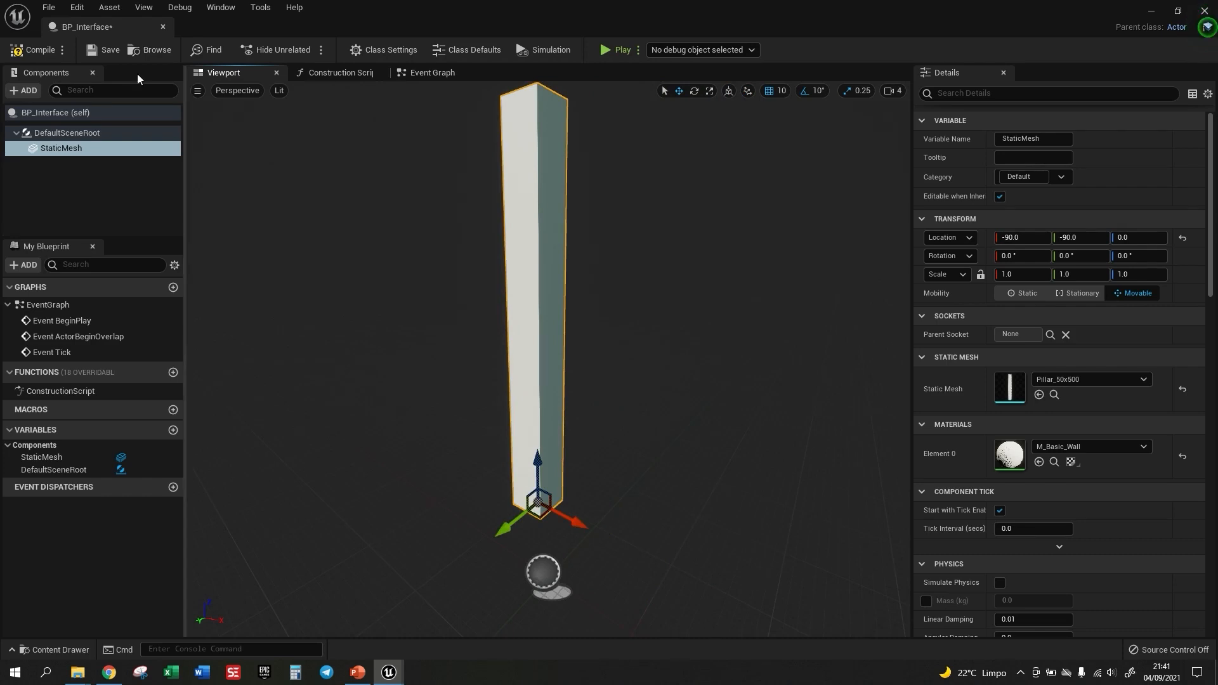
{"action": "key", "text": "ctrl+s"}
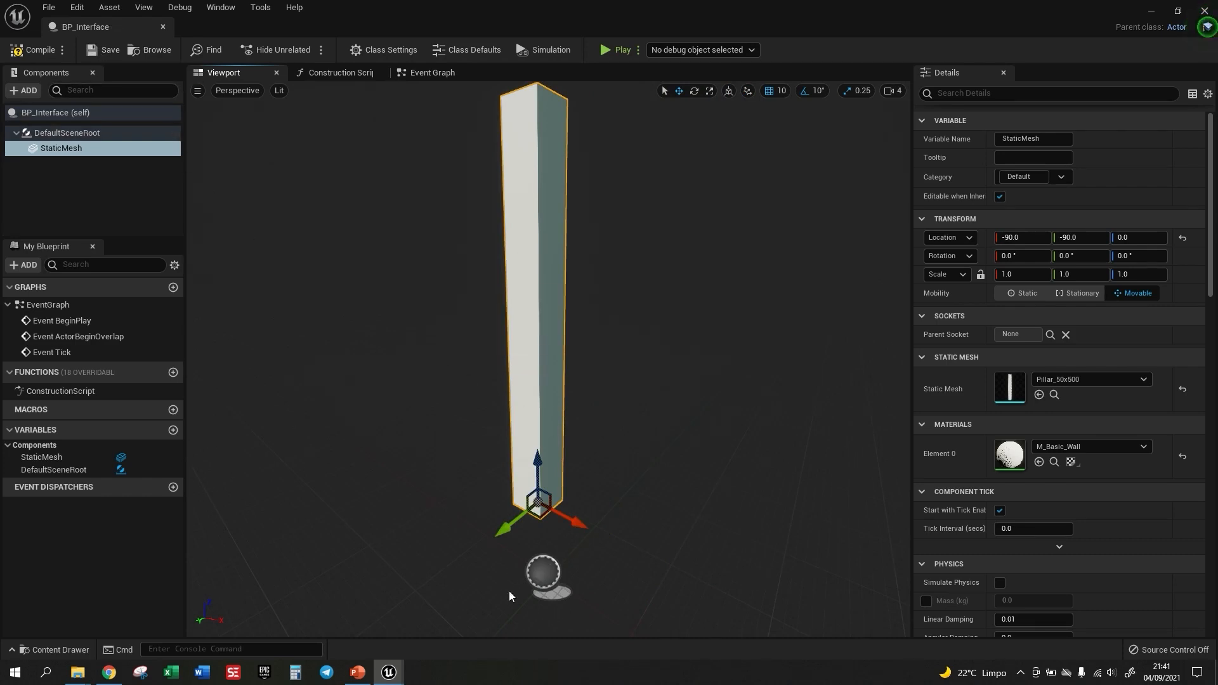
Close the BP_Interface editor and place an instance of BP_Interface on the level floor at X 400, Y -350, Z 170
{"action": "left_click", "coordinate": [1205, 11]}
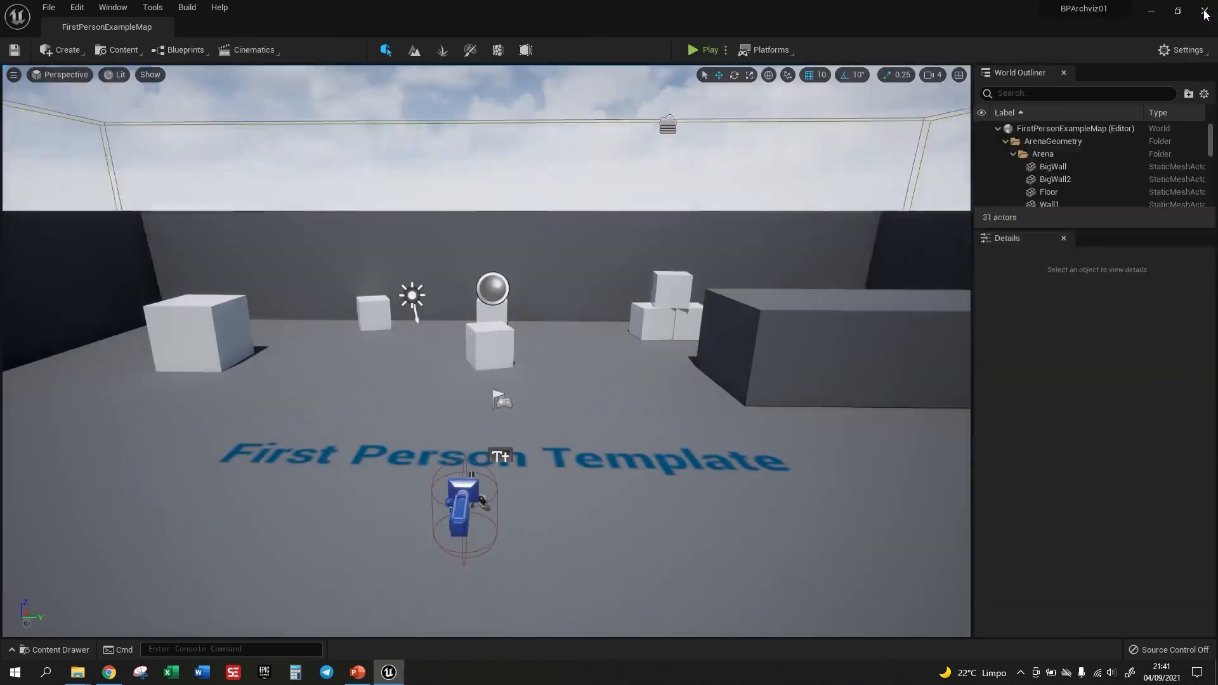
{"action": "key", "text": "ctrl+space"}
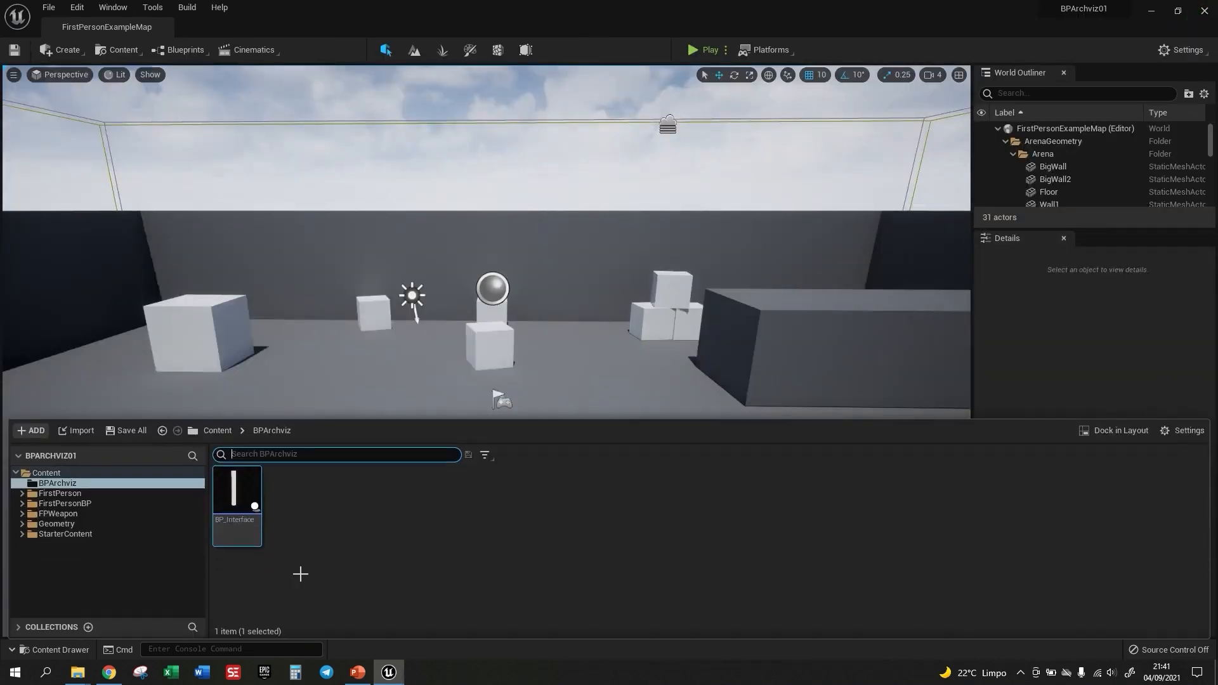
{"action": "left_click_drag", "start_coordinate": [236, 492], "coordinate": [386, 406]}
{"action": "scroll", "coordinate": [386, 406], "scroll_direction": "up", "scroll_amount": 3}
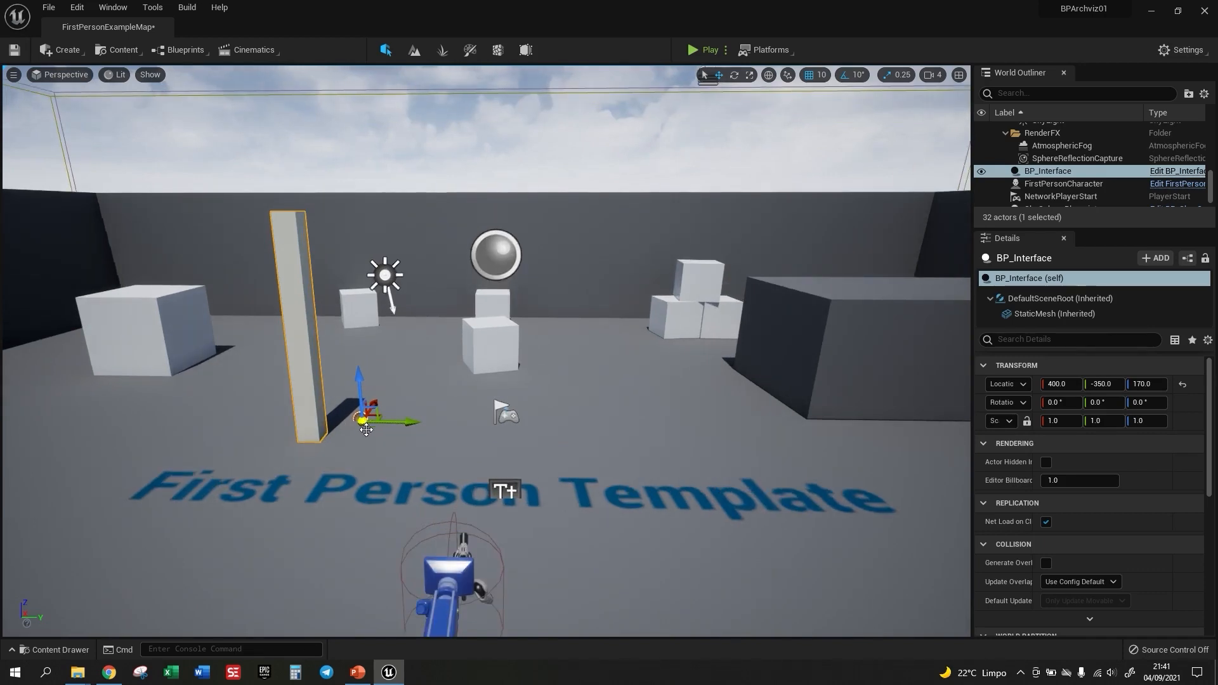
Reopen BP_Interface in a smaller window beside the level and move the pillar mesh along the X axis to -30
{"action": "left_click", "coordinate": [54, 650]}
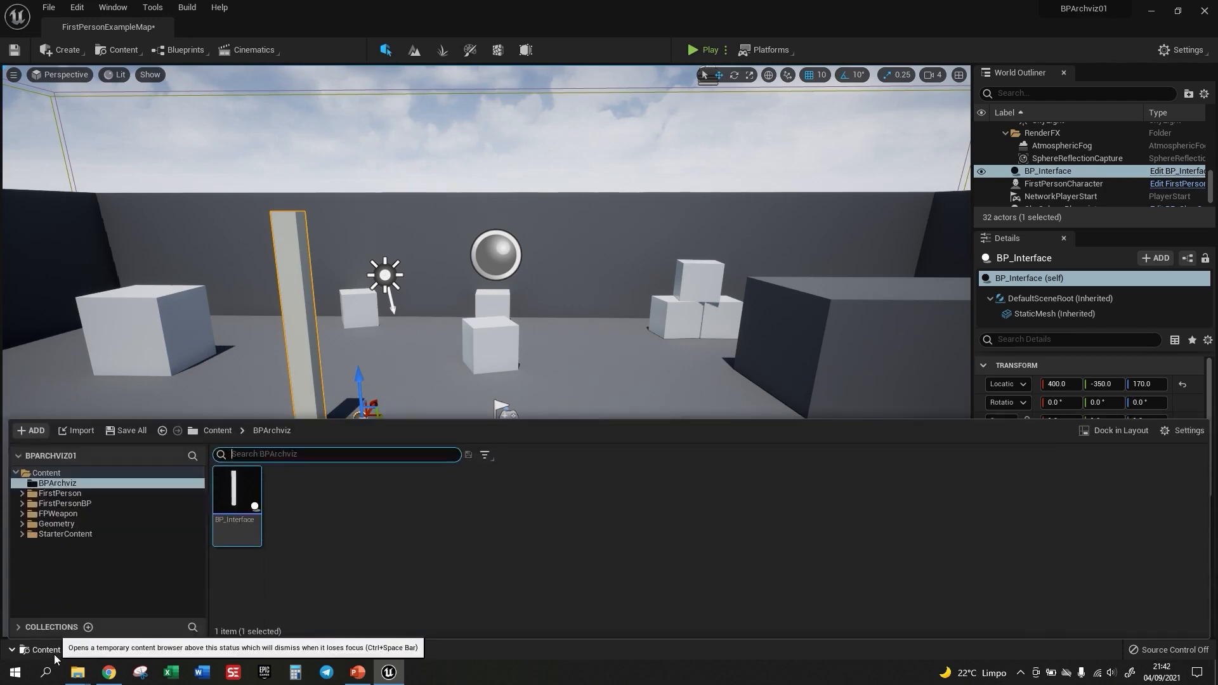
{"action": "double_click", "coordinate": [240, 501]}
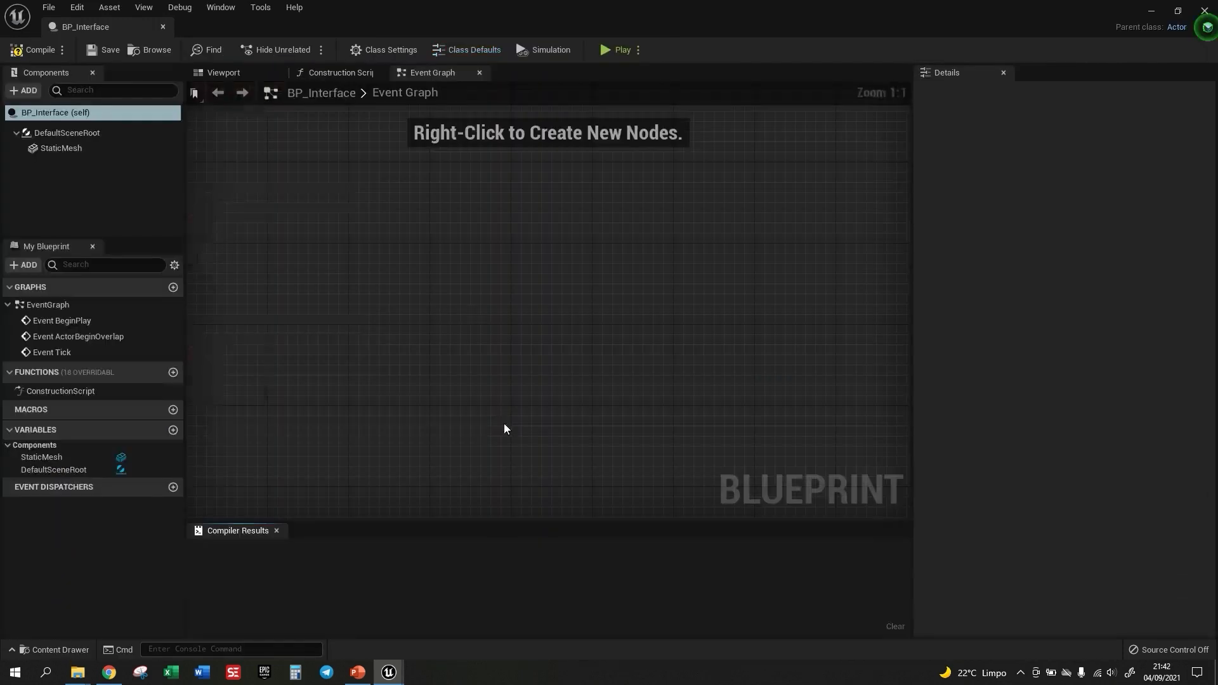
{"action": "left_click", "coordinate": [229, 74]}
{"action": "double_click", "coordinate": [361, 16]}
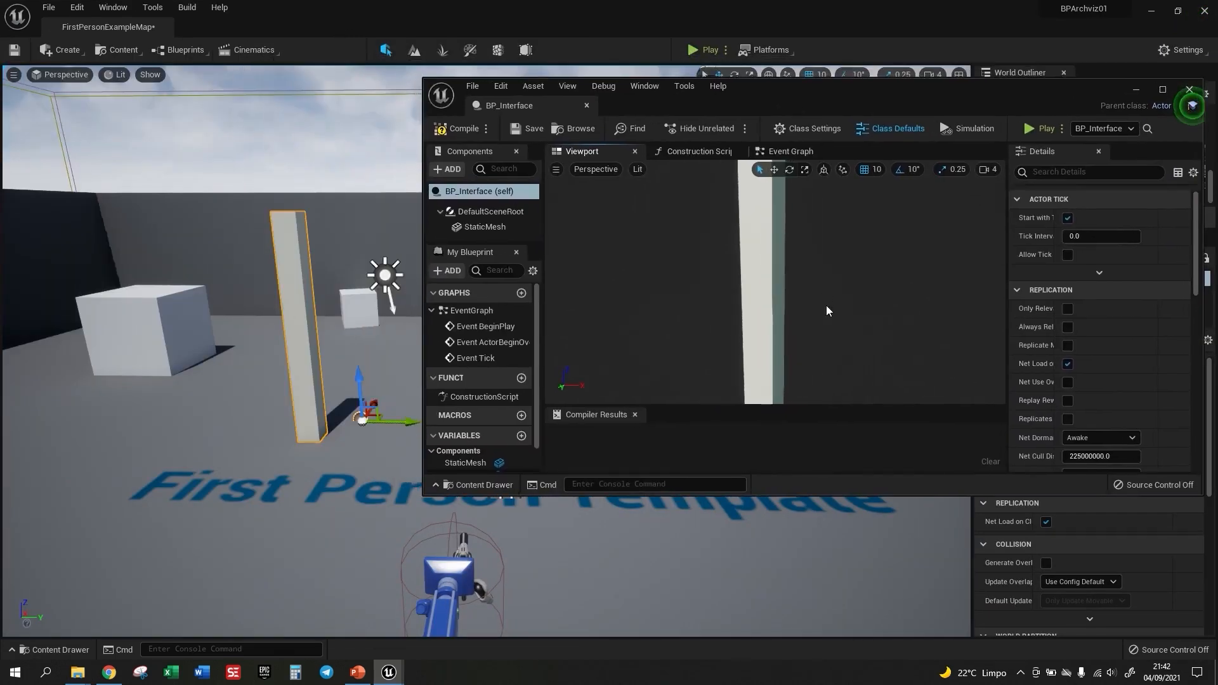
{"action": "left_click", "coordinate": [769, 298]}
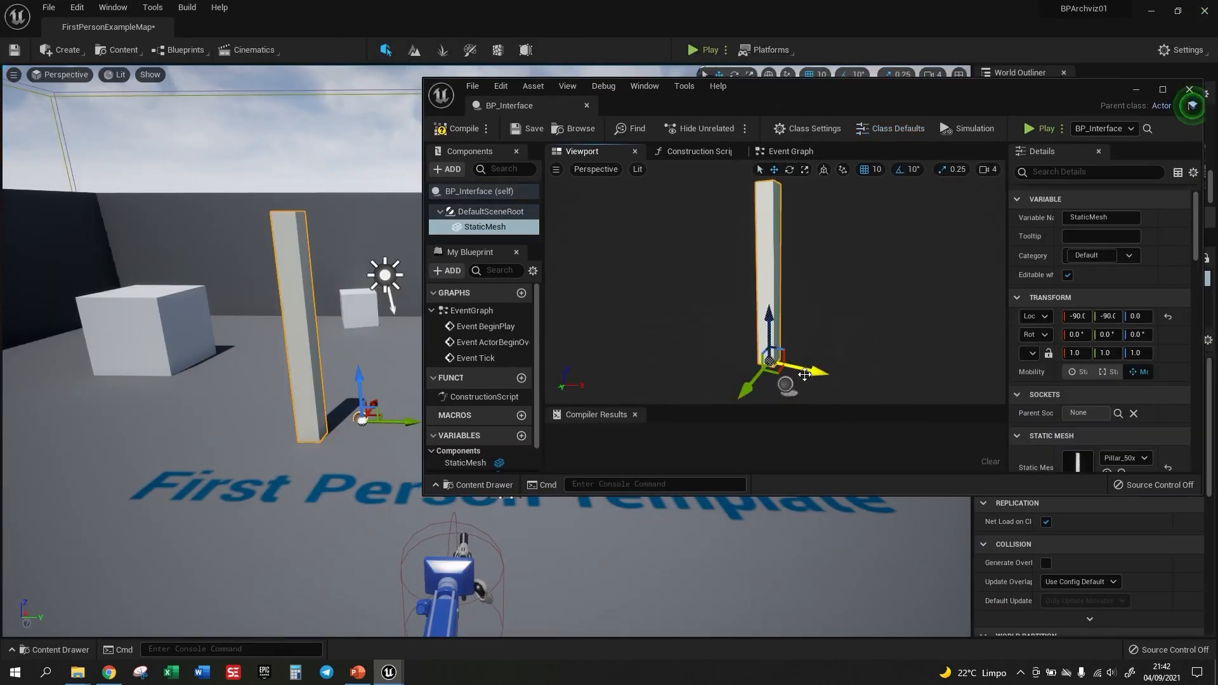
{"action": "left_click_drag", "start_coordinate": [797, 368], "coordinate": [775, 395]}
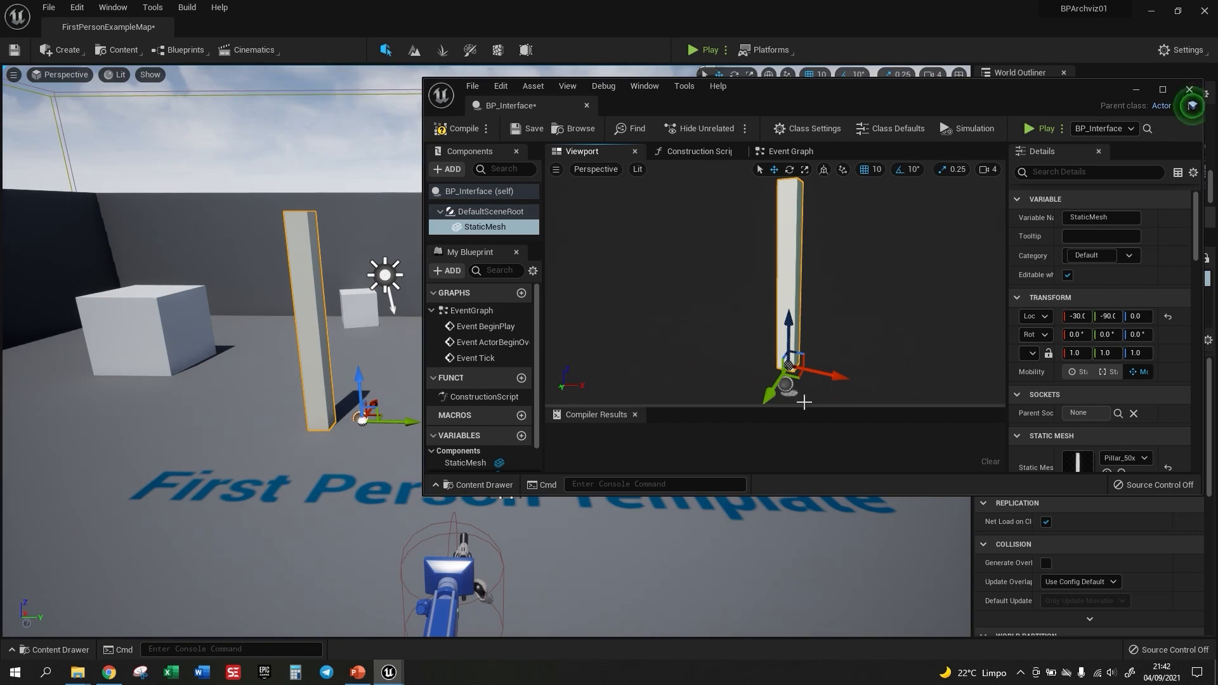
Maximize the Blueprint editor, add a Point Light under the pillar mesh with its default name, and move it to X -100, Y 90, Z 200
{"action": "left_click", "coordinate": [1163, 90]}
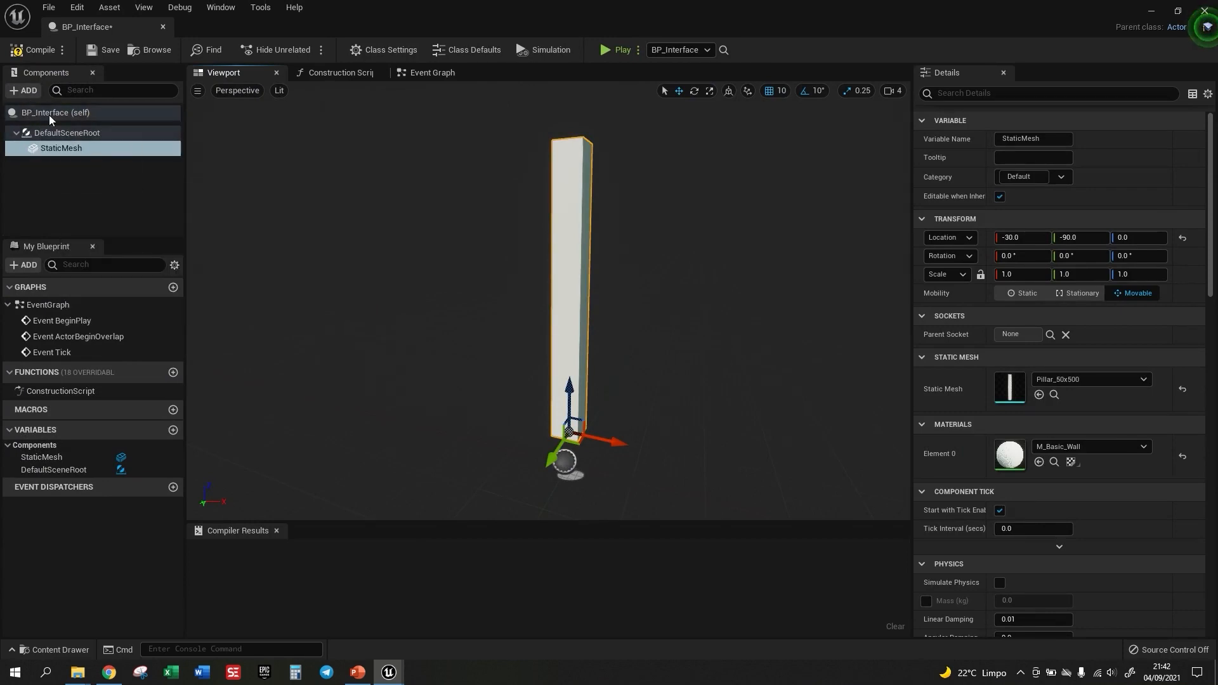
{"action": "left_click", "coordinate": [26, 91]}
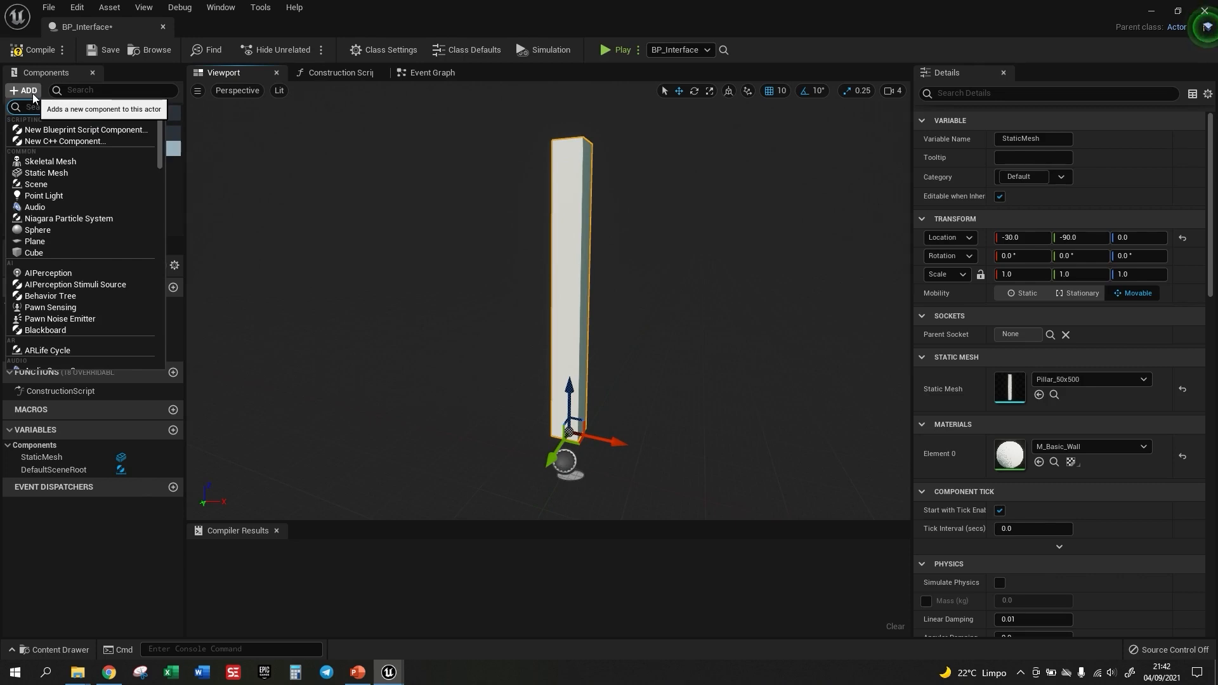
{"action": "left_click", "coordinate": [28, 93]}
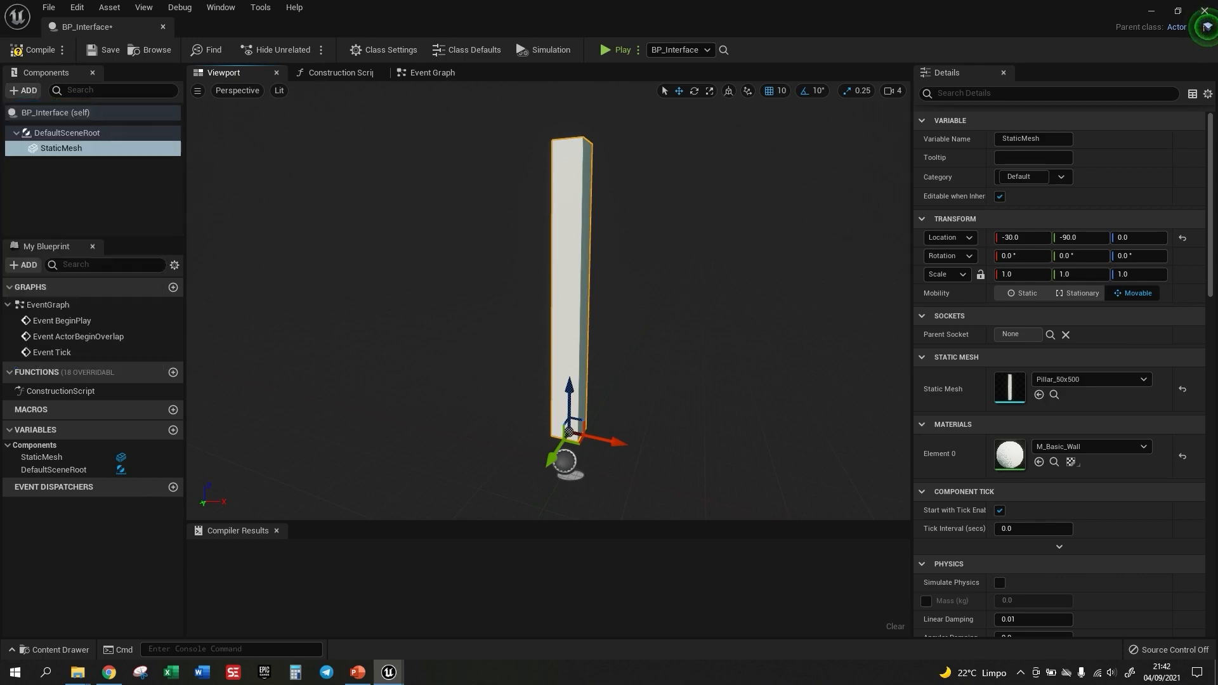
{"action": "left_click", "coordinate": [23, 91]}
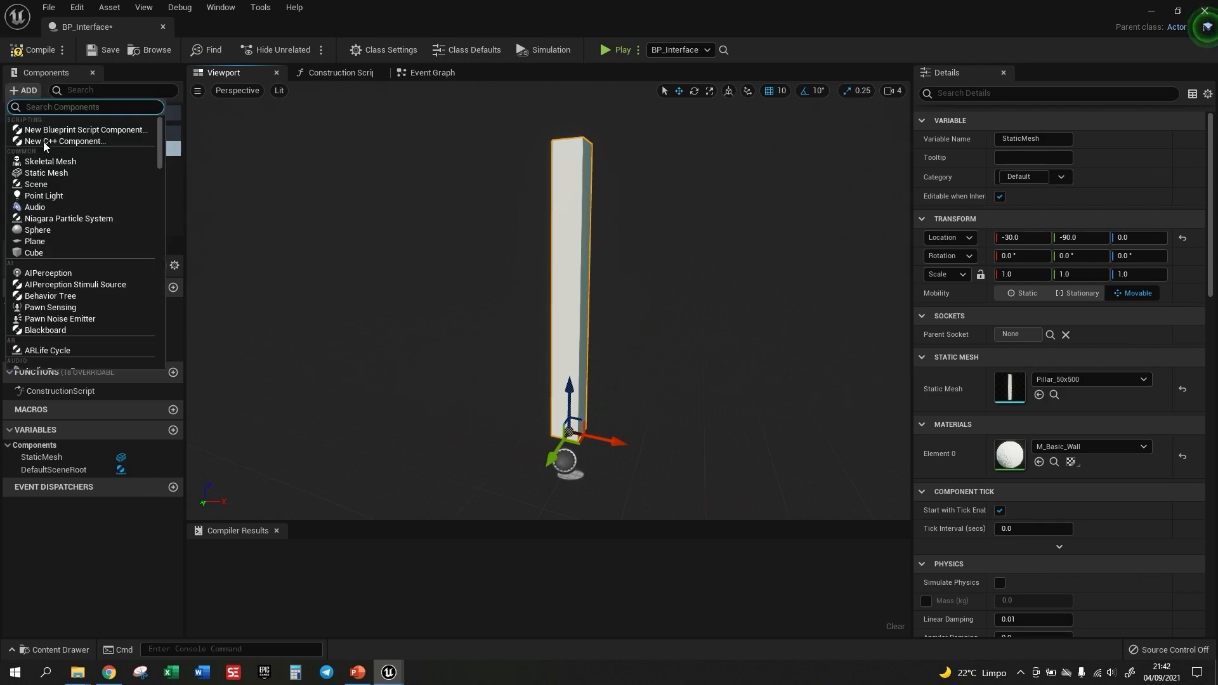
{"action": "left_click", "coordinate": [41, 197]}
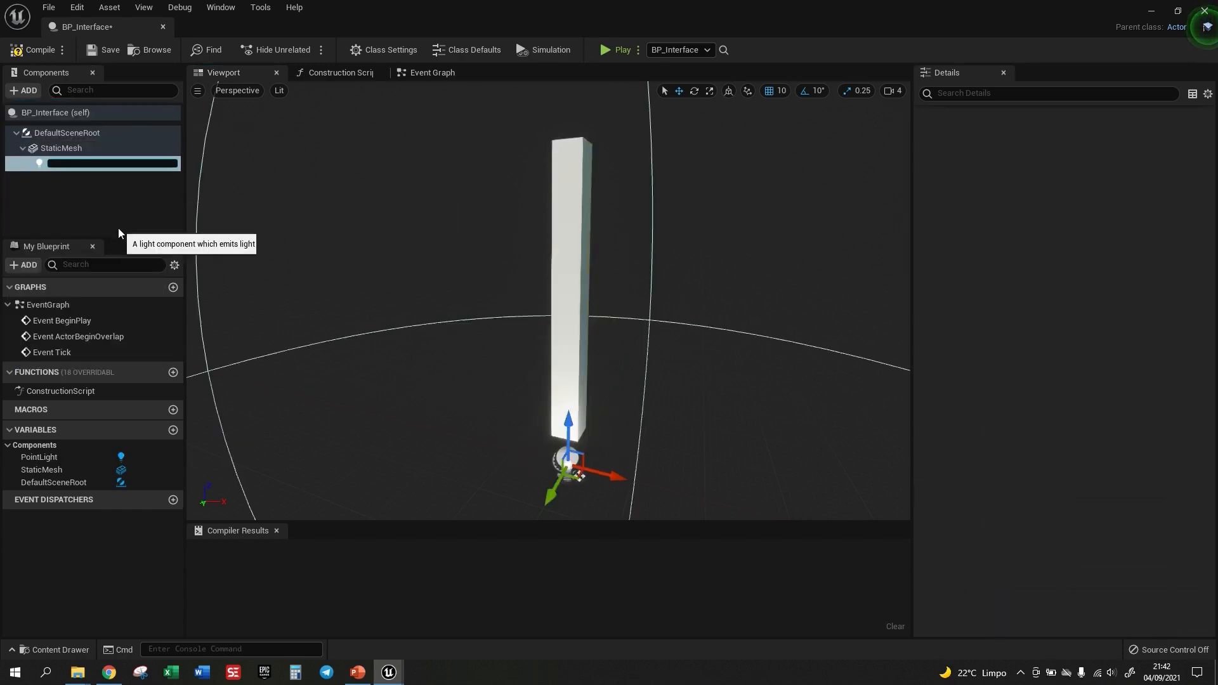
{"action": "left_click", "coordinate": [387, 367]}
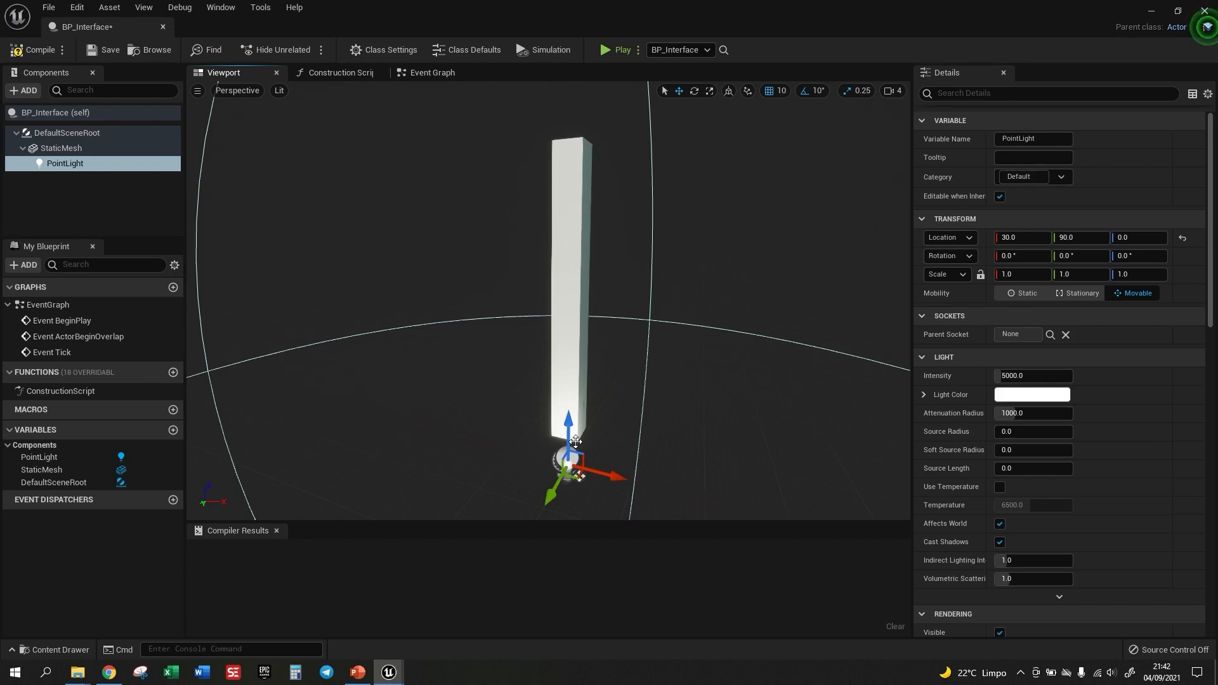
{"action": "left_click_drag", "start_coordinate": [575, 442], "coordinate": [536, 345]}
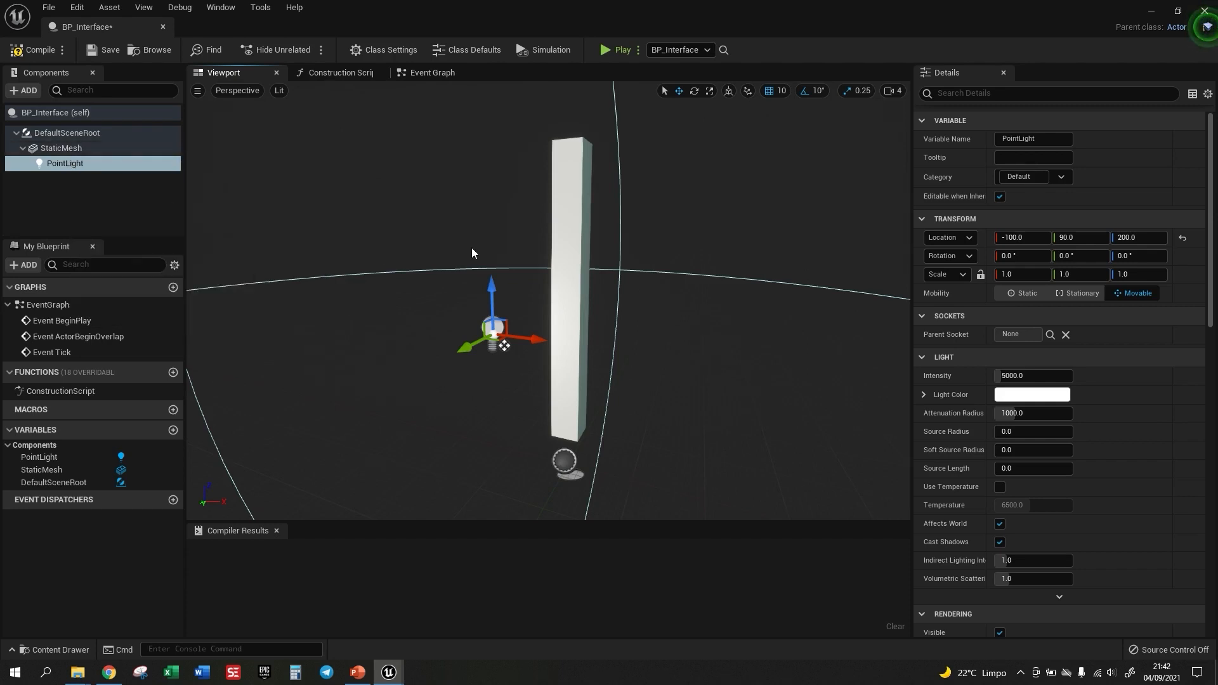
Move the pillar mesh with its child light to X -90, and shift the point light alone to X -110
{"action": "left_click", "coordinate": [590, 376]}
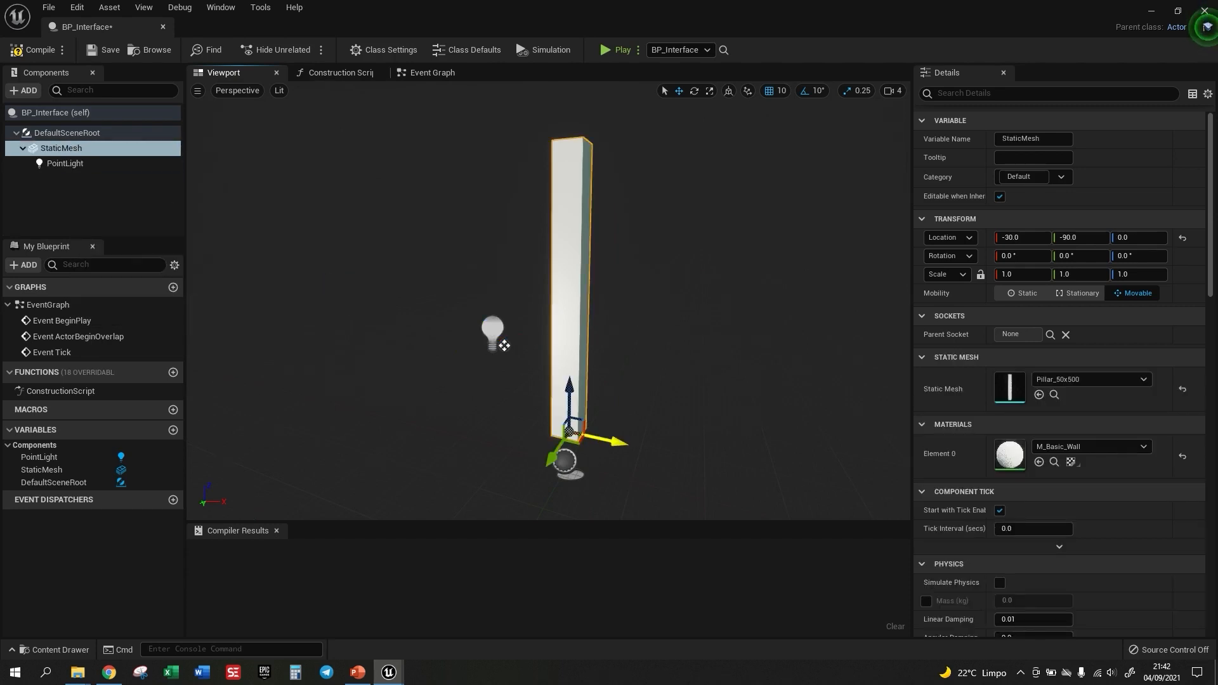
{"action": "left_click_drag", "start_coordinate": [601, 441], "coordinate": [573, 436]}
{"action": "left_click", "coordinate": [473, 339]}
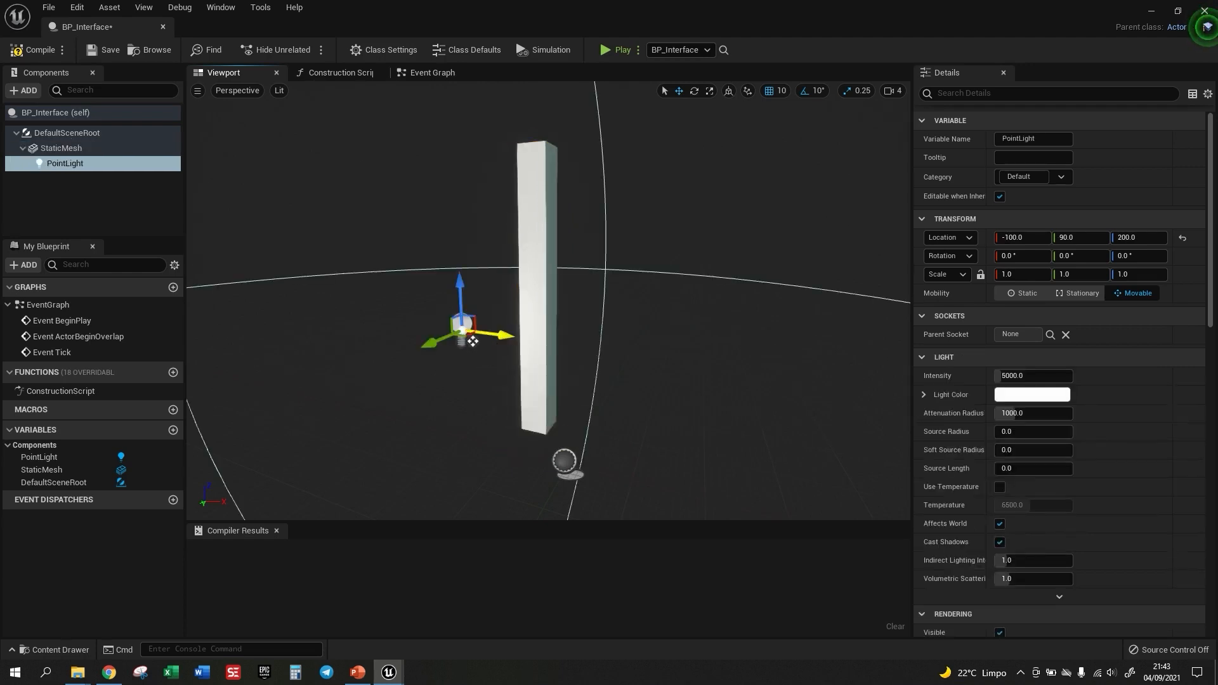
{"action": "mouse_move", "coordinate": [484, 335]}
{"action": "left_mouse_down"}
{"action": "mouse_move", "coordinate": [414, 325]}
{"action": "mouse_move", "coordinate": [603, 358]}
{"action": "mouse_move", "coordinate": [480, 352]}
{"action": "left_mouse_up"}
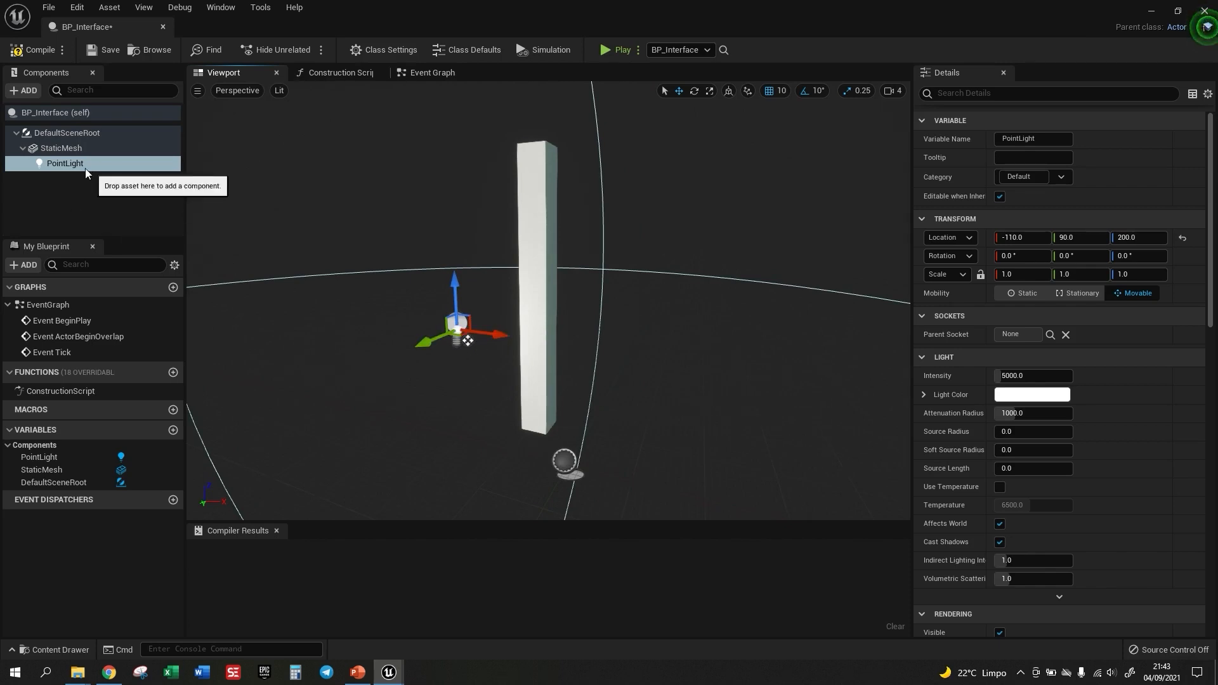
Reparent the point light to the default scene root and test moving the pillar independently along the X axis
{"action": "left_click_drag", "start_coordinate": [69, 165], "coordinate": [80, 134]}
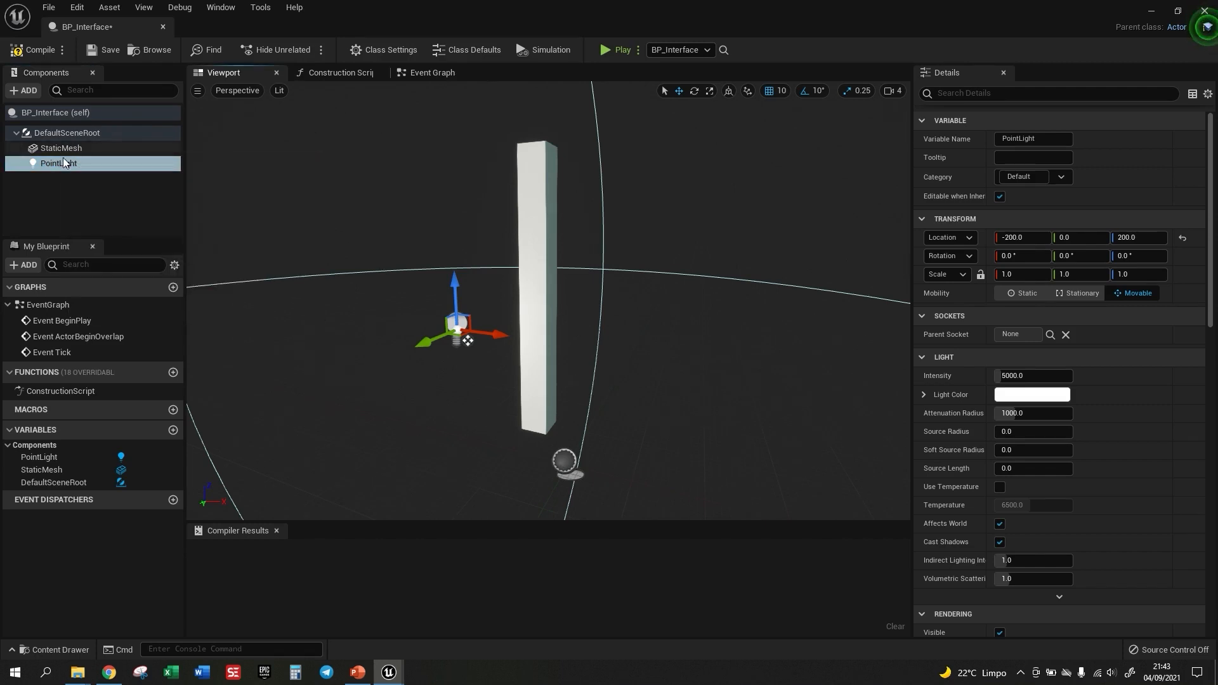
{"action": "left_click", "coordinate": [547, 342]}
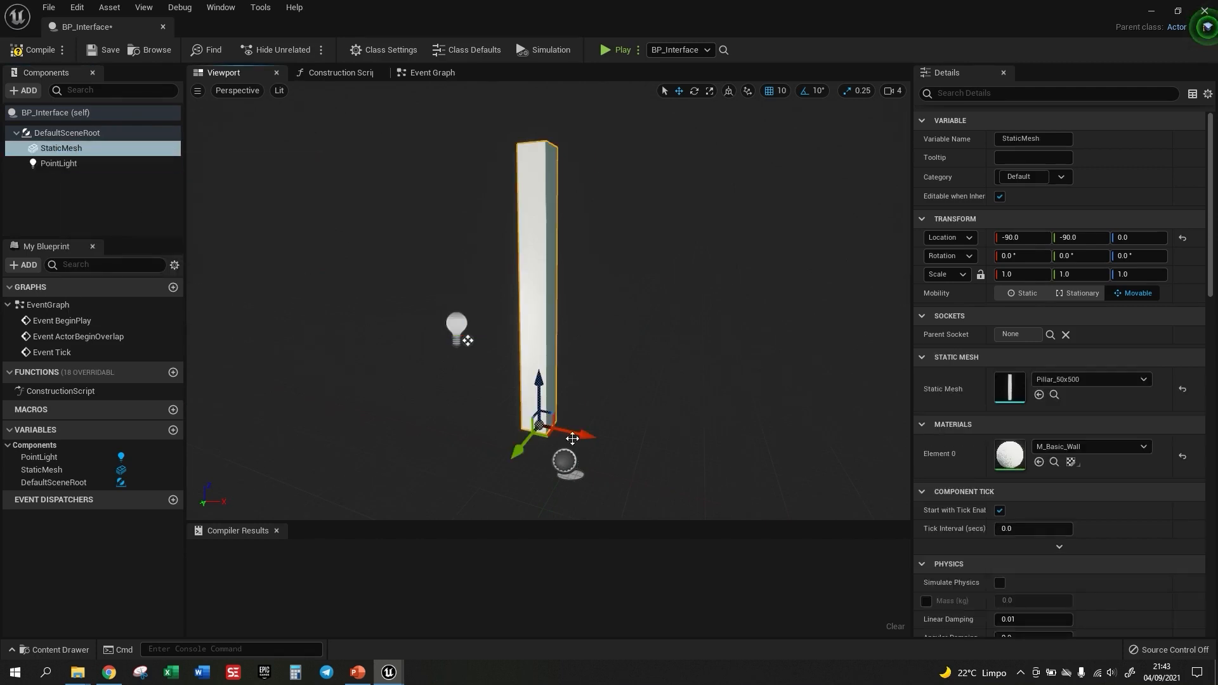
{"action": "mouse_move", "coordinate": [572, 439]}
{"action": "left_mouse_down"}
{"action": "mouse_move", "coordinate": [594, 443]}
{"action": "mouse_move", "coordinate": [572, 439]}
{"action": "left_mouse_up"}
{"action": "mouse_move", "coordinate": [622, 330]}
{"action": "left_mouse_down"}
{"action": "mouse_move", "coordinate": [729, 333]}
{"action": "mouse_move", "coordinate": [623, 343]}
{"action": "left_mouse_up"}
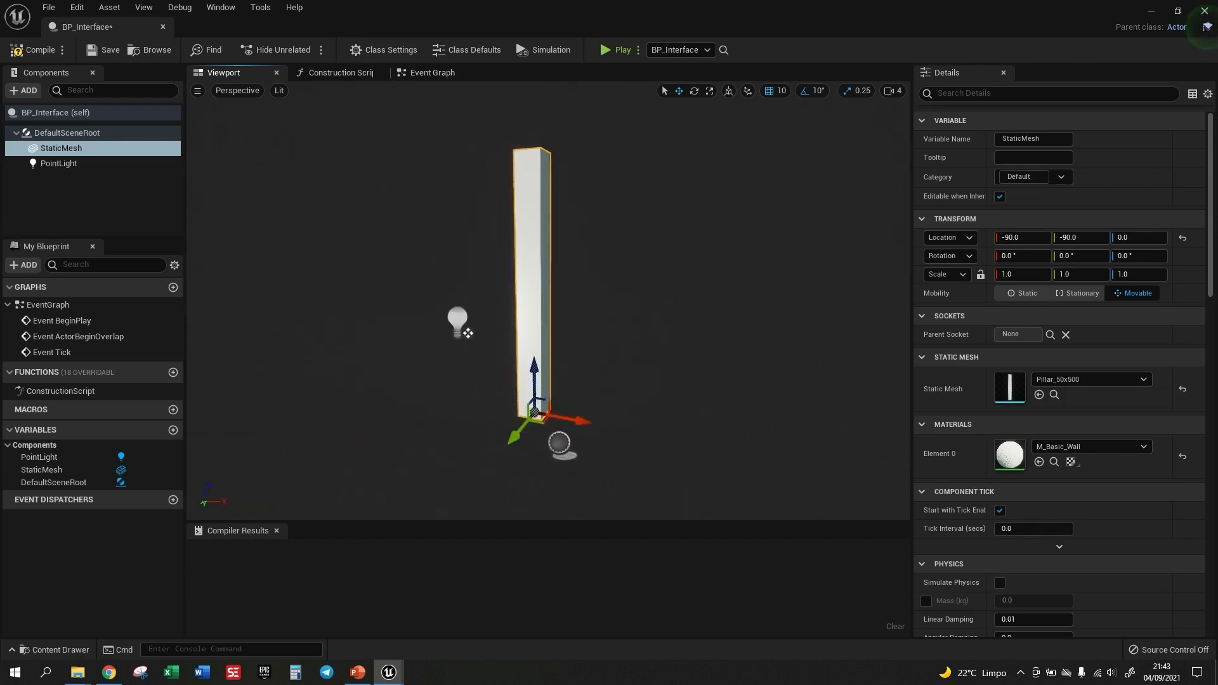
Try replacing the default scene root with the pillar mesh and moving it, and undo the root replacement
{"action": "left_click", "coordinate": [74, 199]}
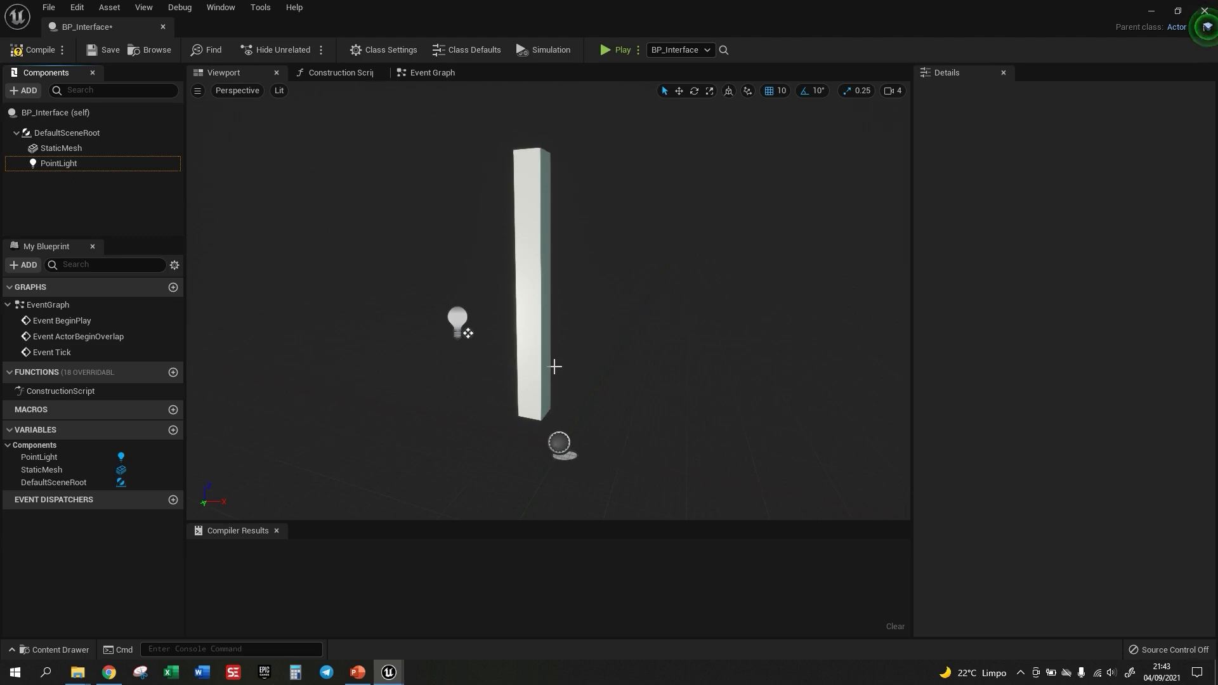
{"action": "left_click", "coordinate": [542, 294]}
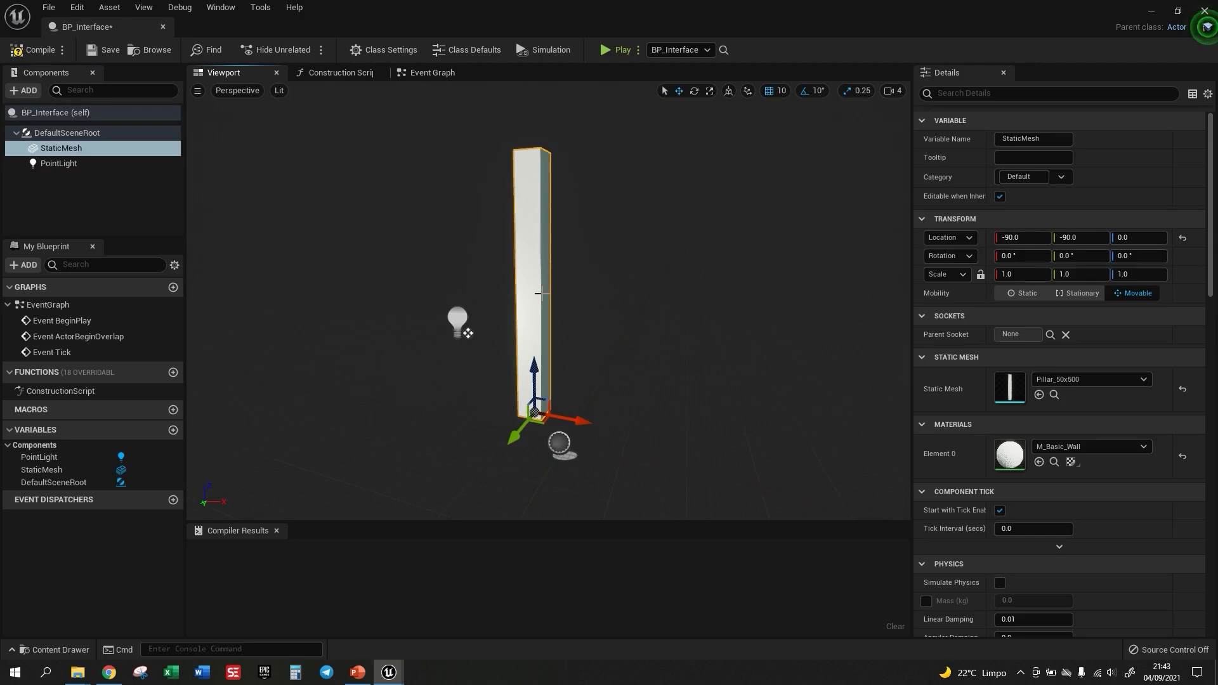
{"action": "mouse_move", "coordinate": [61, 149]}
{"action": "left_mouse_down"}
{"action": "mouse_move", "coordinate": [152, 152]}
{"action": "mouse_move", "coordinate": [77, 139]}
{"action": "left_mouse_up"}
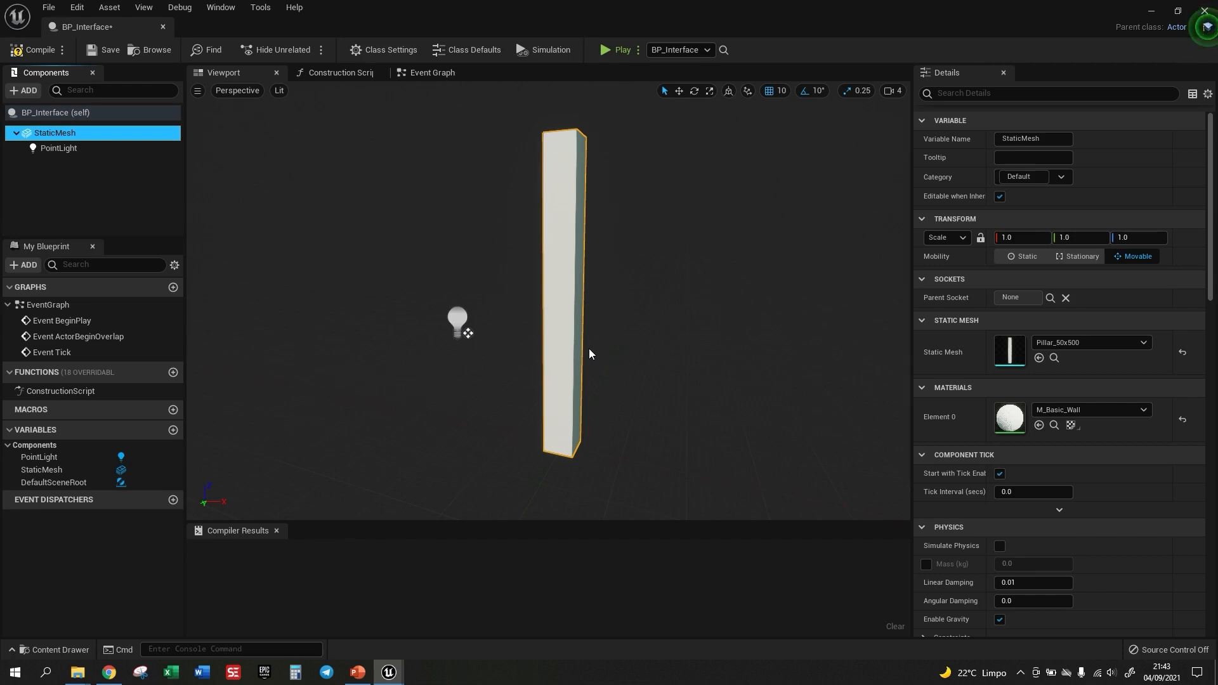
{"action": "left_click", "coordinate": [577, 450]}
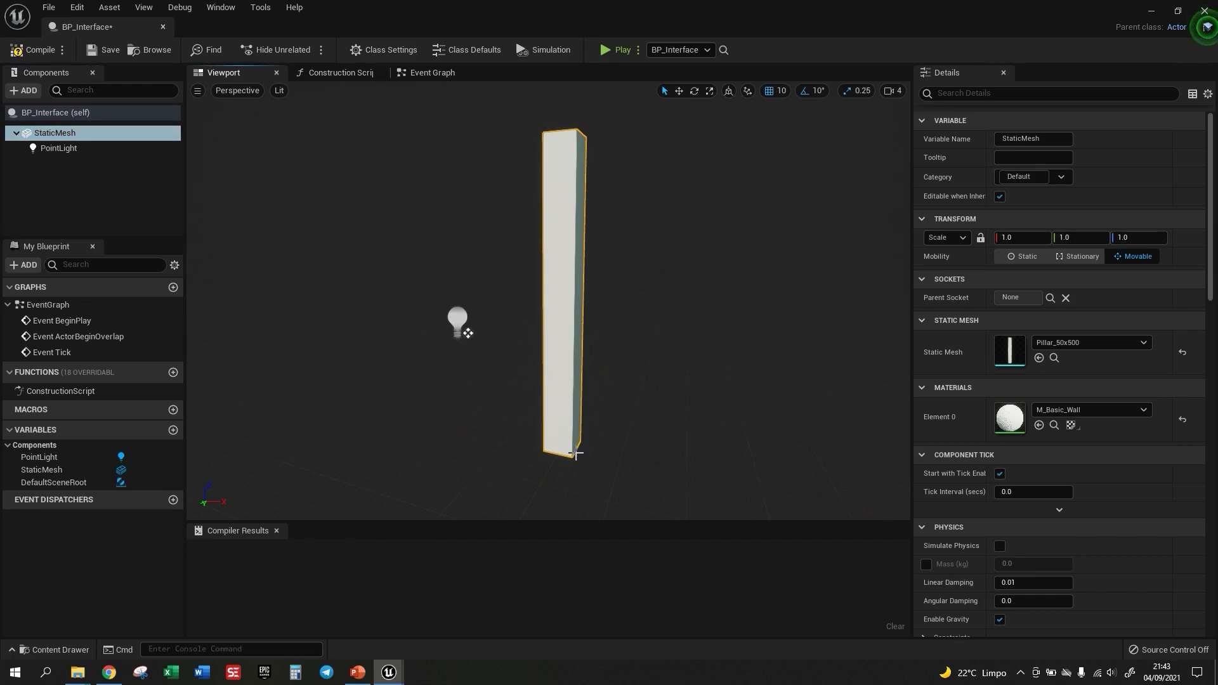
{"action": "mouse_move", "coordinate": [576, 454]}
{"action": "left_mouse_down"}
{"action": "mouse_move", "coordinate": [565, 462]}
{"action": "mouse_move", "coordinate": [591, 463]}
{"action": "mouse_move", "coordinate": [563, 468]}
{"action": "left_mouse_up"}
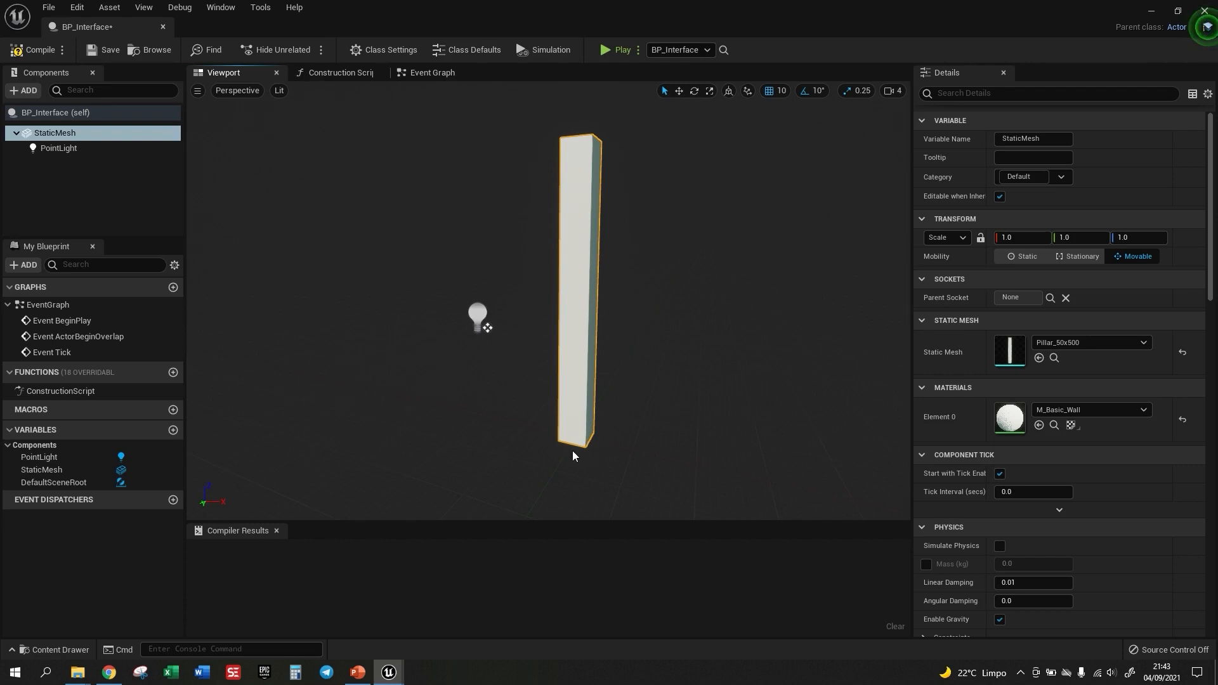
{"action": "key", "text": "ctrl+z"}
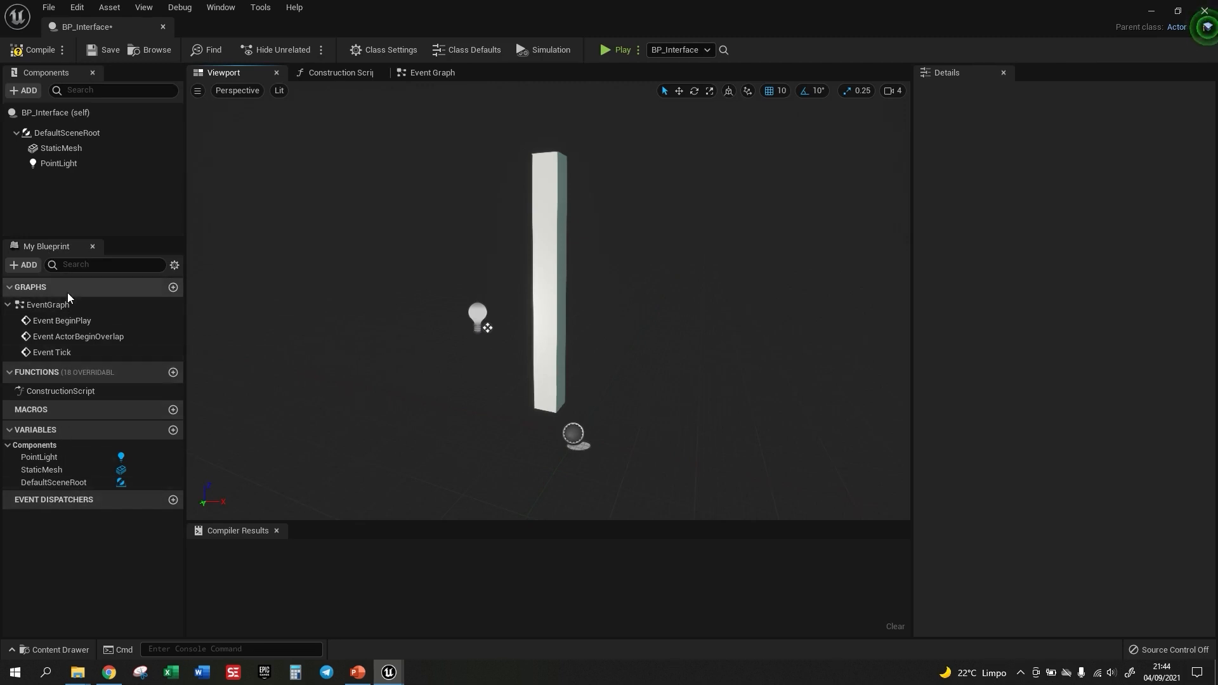
Examine the event graph's entries and the detail properties of the pillar mesh and the point light
{"action": "left_click", "coordinate": [7, 305]}
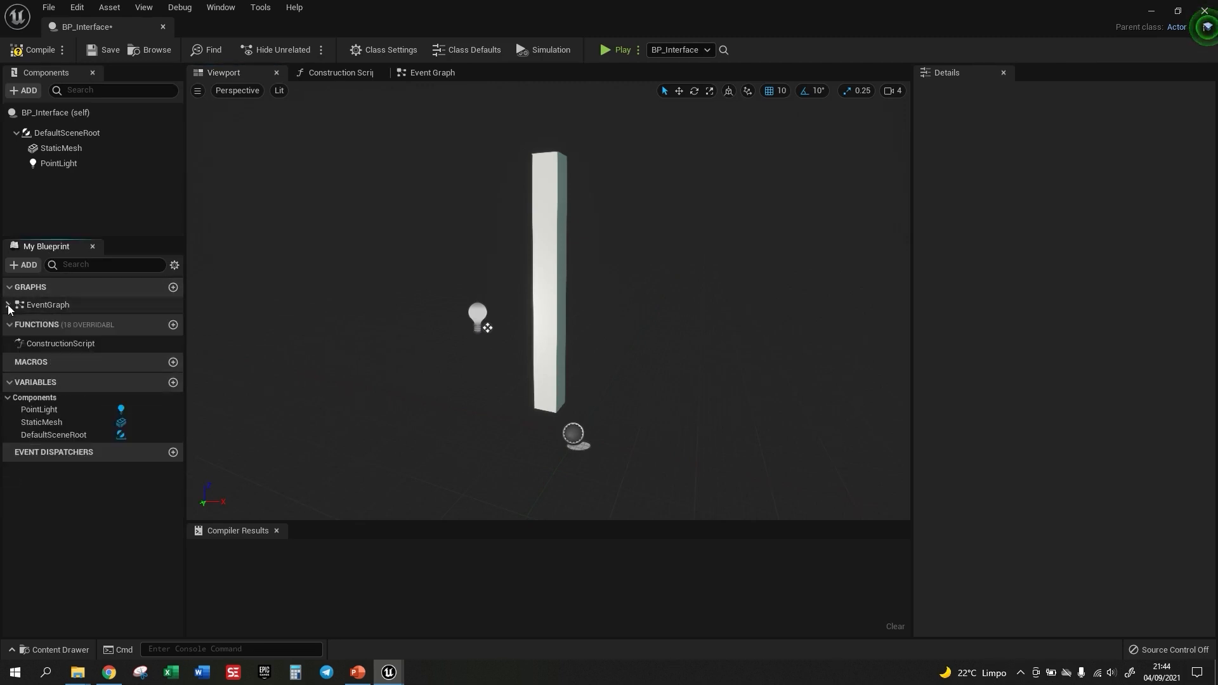
{"action": "left_click", "coordinate": [8, 305]}
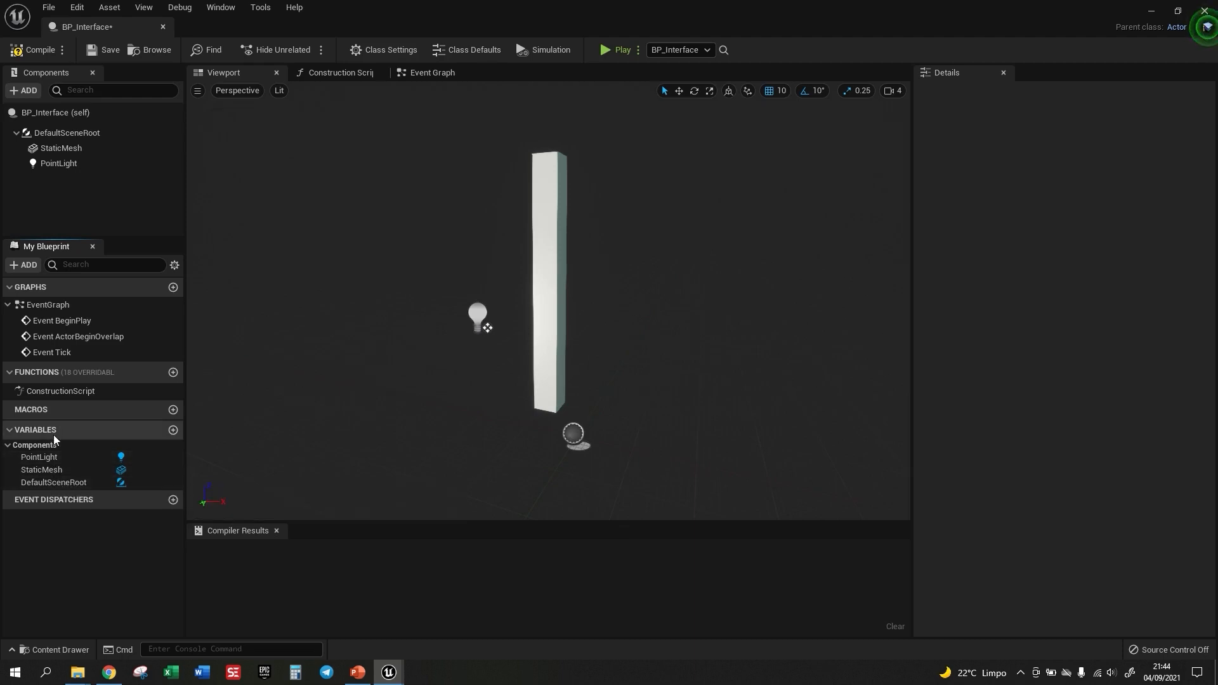
{"action": "left_click", "coordinate": [556, 371]}
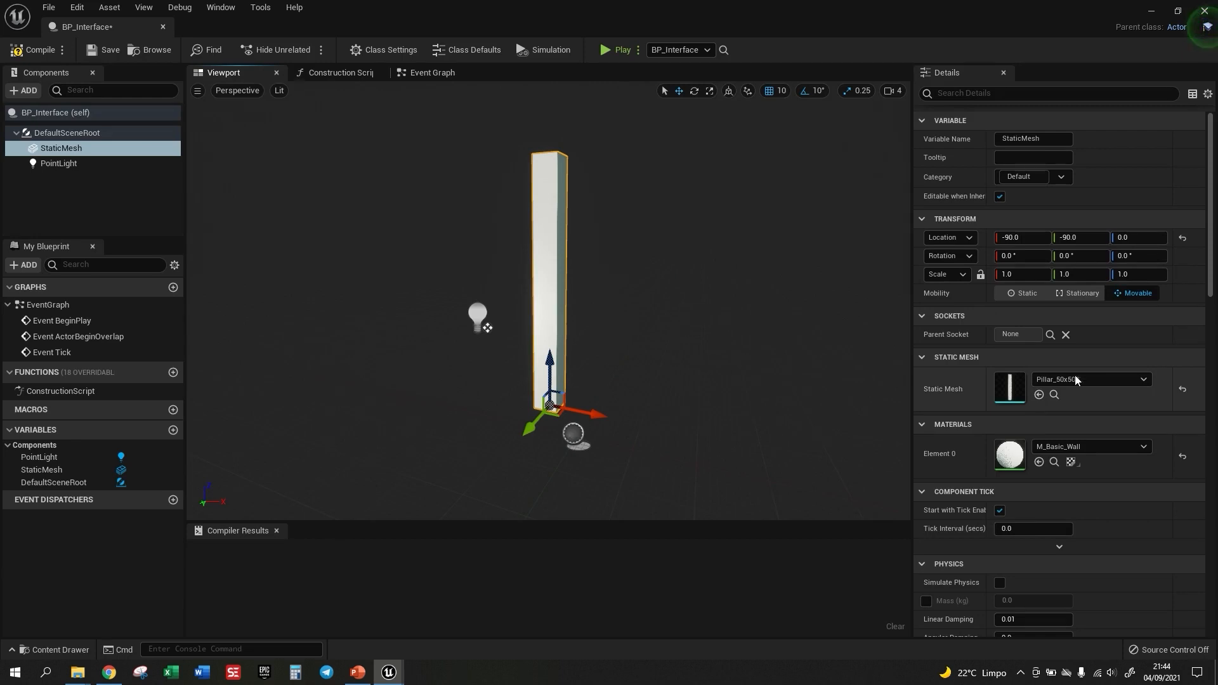
{"action": "mouse_move", "coordinate": [1212, 244]}
{"action": "left_mouse_down"}
{"action": "mouse_move", "coordinate": [1212, 262]}
{"action": "mouse_move", "coordinate": [1211, 242]}
{"action": "left_mouse_up"}
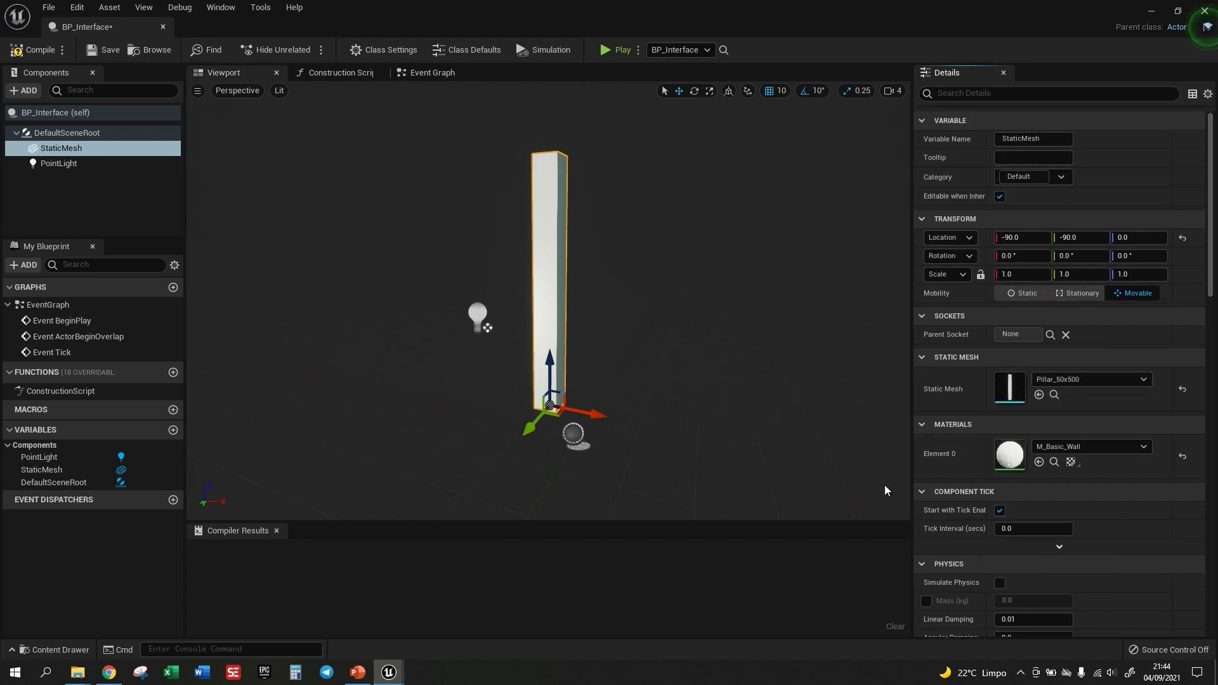
{"action": "left_click", "coordinate": [485, 320]}
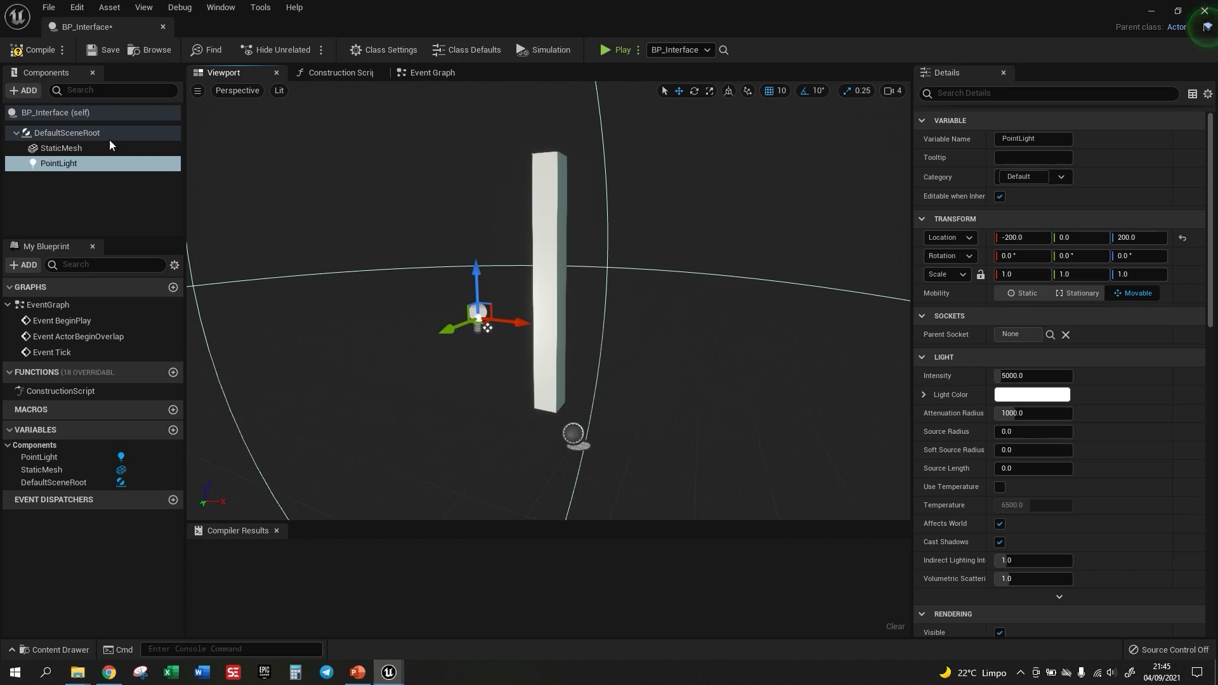
Compile BP_Interface and examine the viewport's perspective and orthographic view options, keeping the perspective view
{"action": "left_click", "coordinate": [18, 54]}
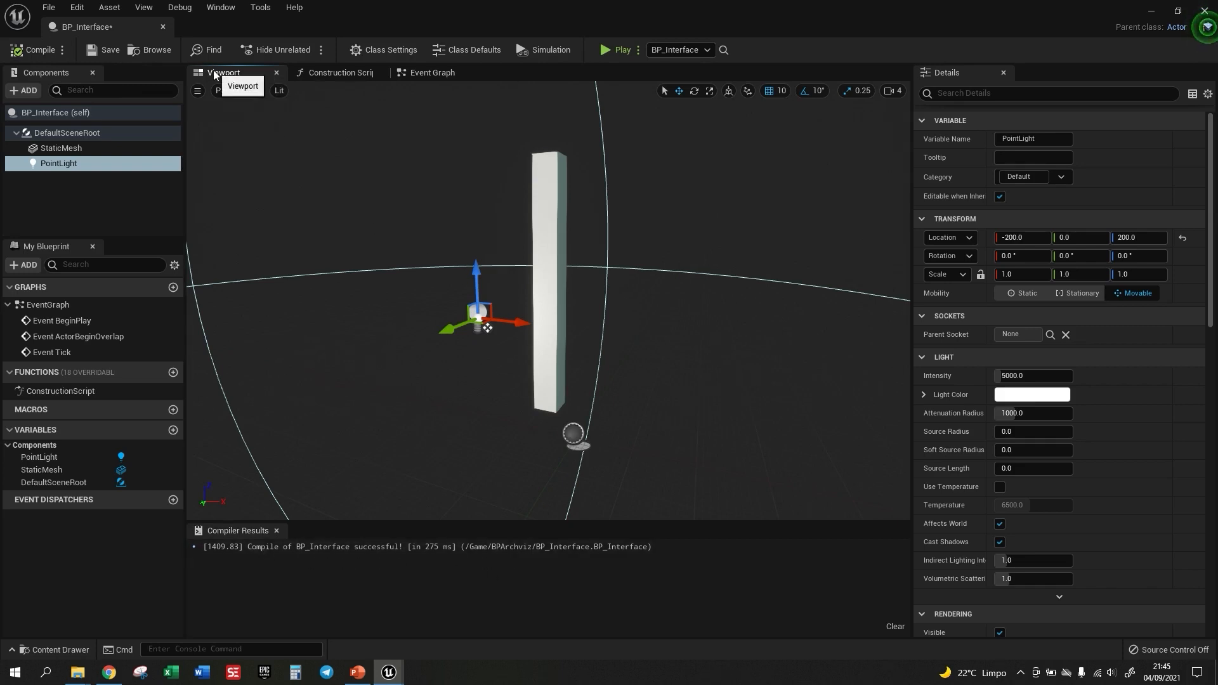
{"action": "left_click", "coordinate": [245, 90]}
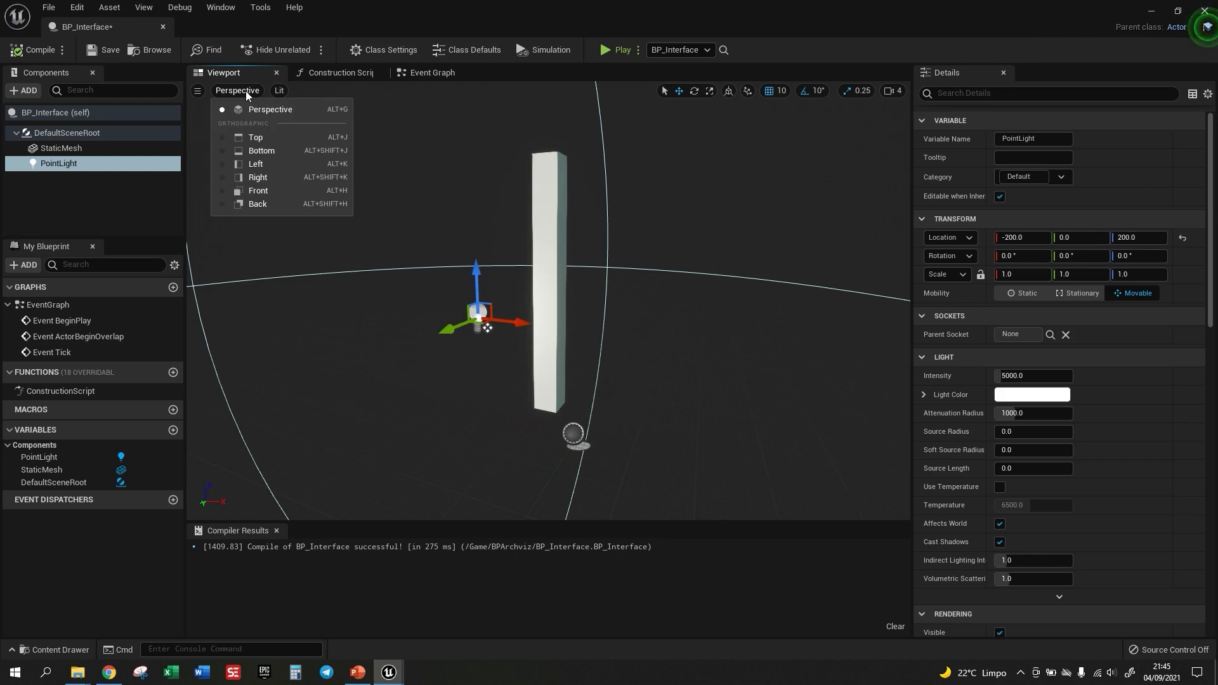
{"action": "left_click", "coordinate": [246, 90]}
{"action": "left_click", "coordinate": [257, 90]}
{"action": "left_click", "coordinate": [244, 93]}
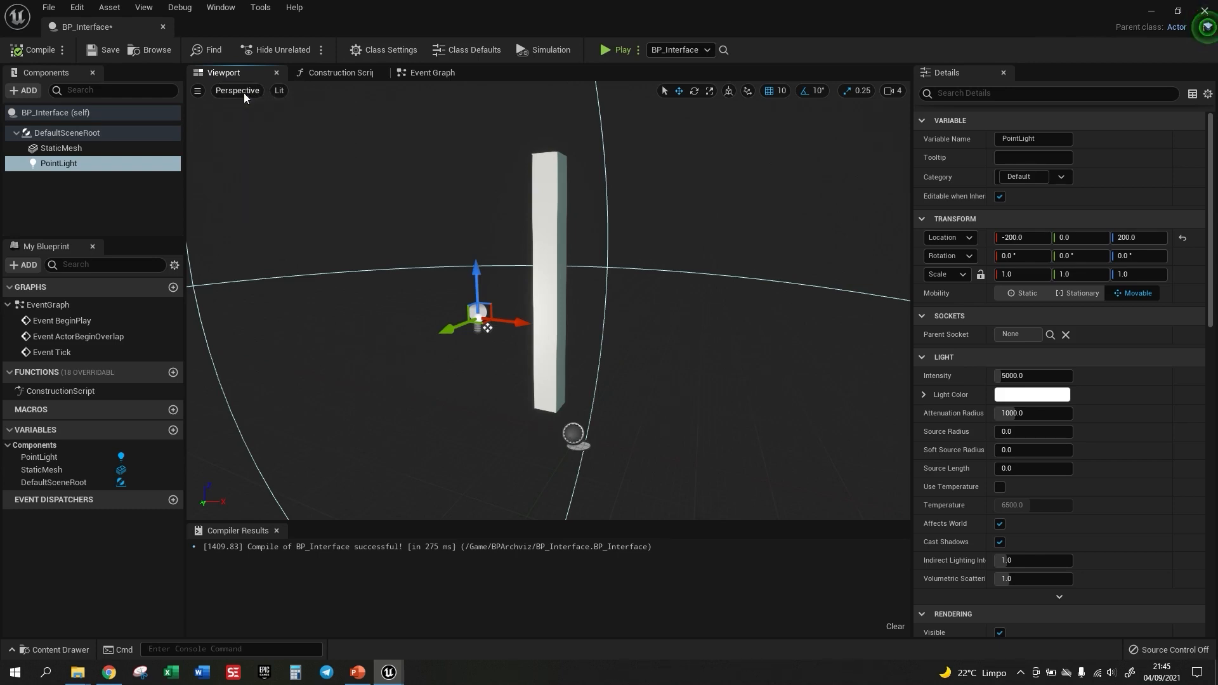
Examine the viewport's lit view mode options and the Construction Script graph of BP_Interface
{"action": "left_click", "coordinate": [279, 89]}
{"action": "left_click", "coordinate": [280, 91]}
{"action": "left_click", "coordinate": [342, 70]}
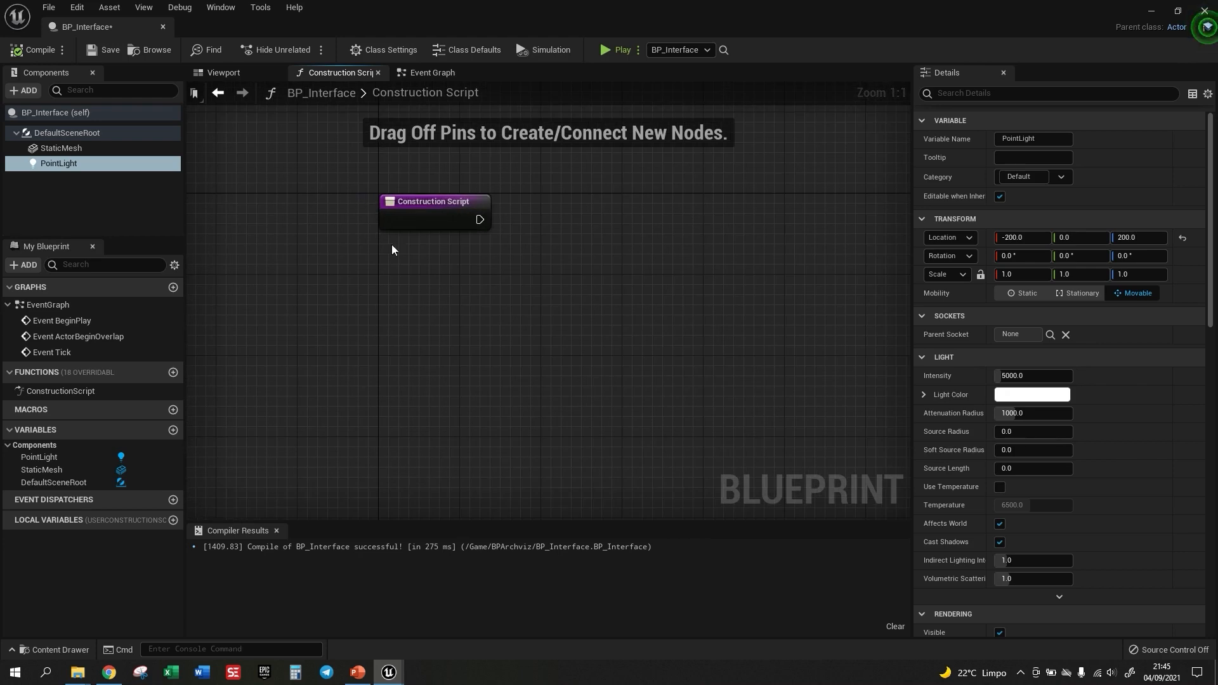
{"action": "right_click_drag", "start_coordinate": [466, 307], "coordinate": [588, 342]}
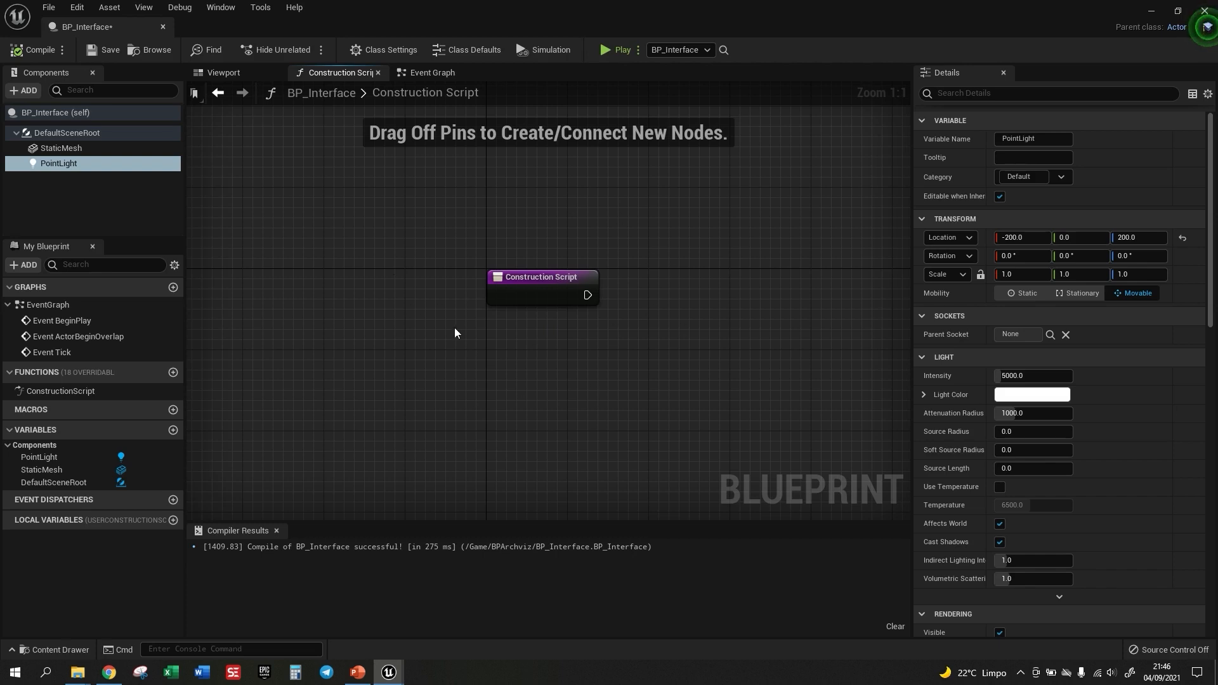
Review the BeginPlay, ActorBeginOverlap and Tick nodes in the event graph, and save BP_Interface
{"action": "left_click", "coordinate": [410, 75]}
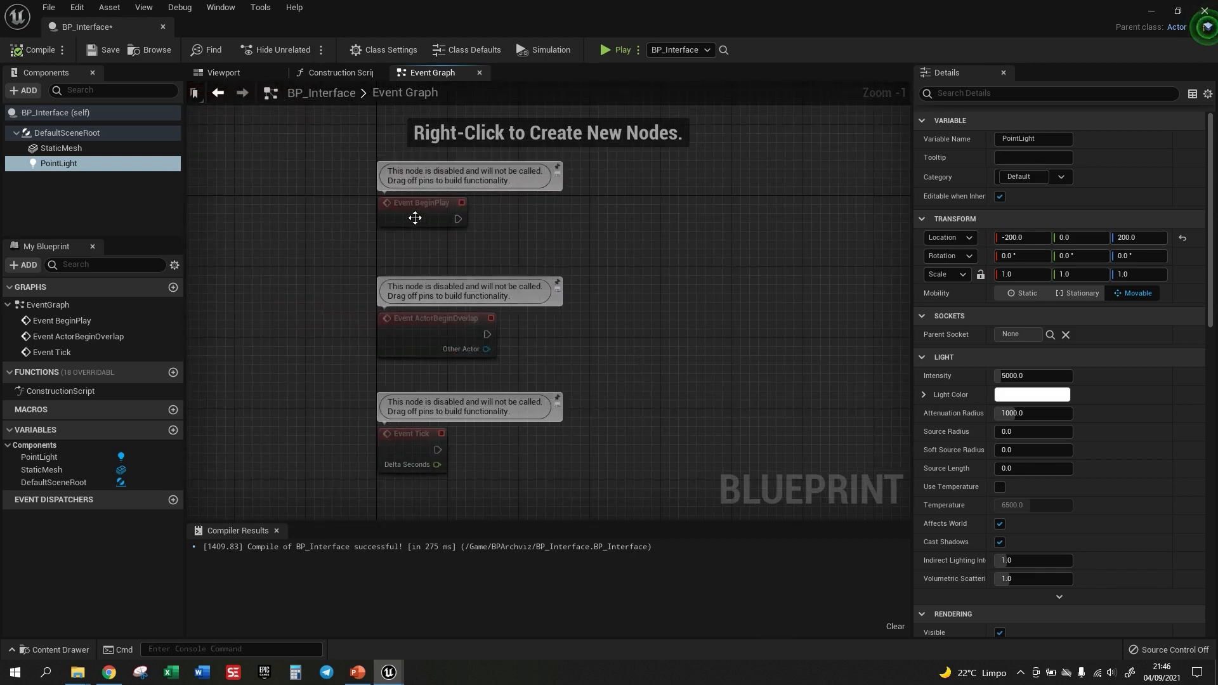
{"action": "left_click_drag", "start_coordinate": [567, 264], "coordinate": [656, 330]}
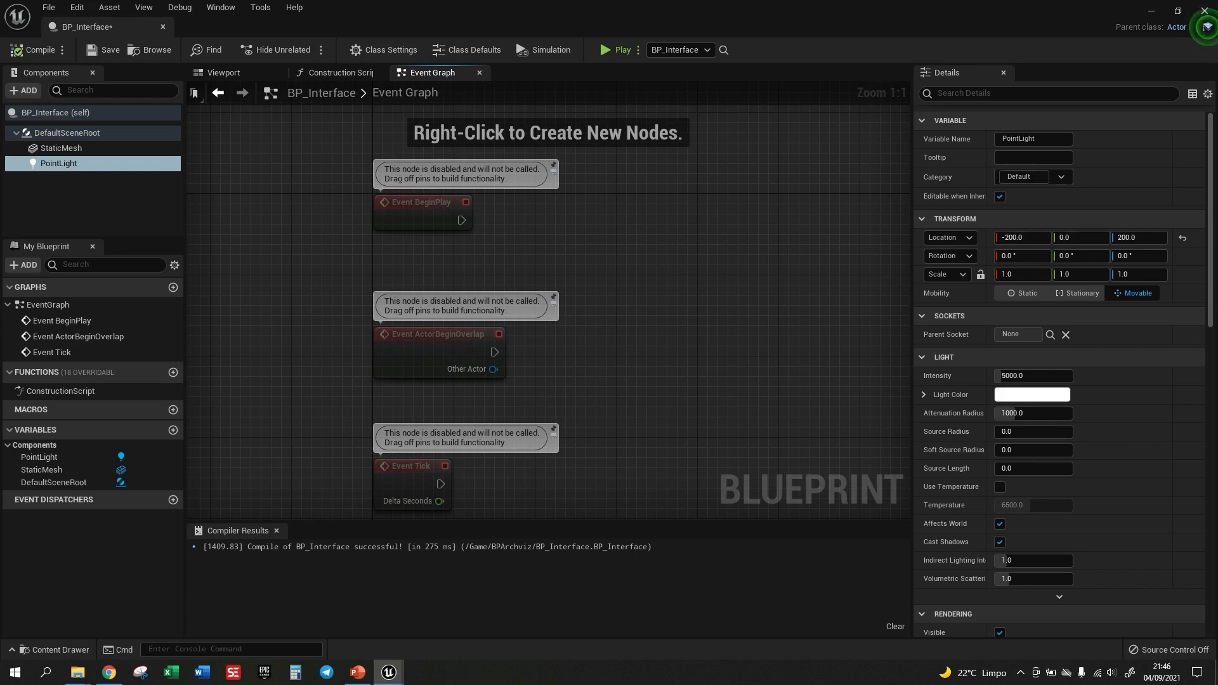
{"action": "scroll", "coordinate": [395, 174], "scroll_direction": "down", "scroll_amount": 2}
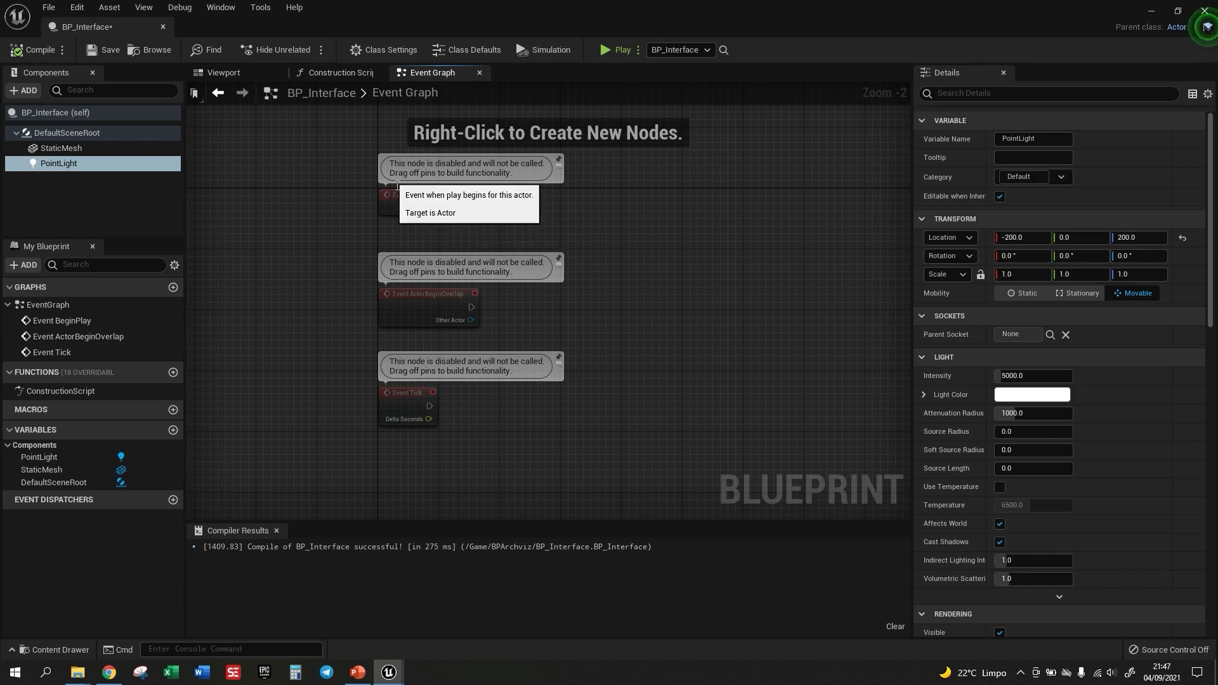
{"action": "scroll", "coordinate": [397, 203], "scroll_direction": "up", "scroll_amount": 2}
{"action": "scroll", "coordinate": [444, 218], "scroll_direction": "down", "scroll_amount": 1}
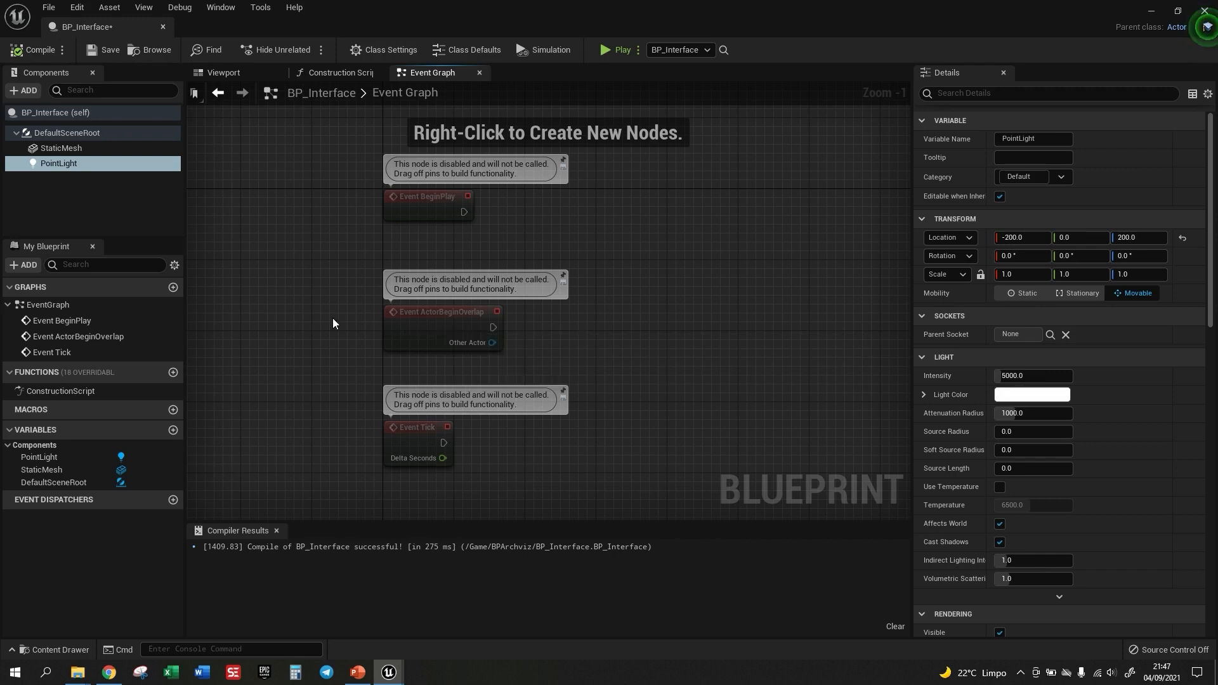
{"action": "left_click", "coordinate": [98, 51]}
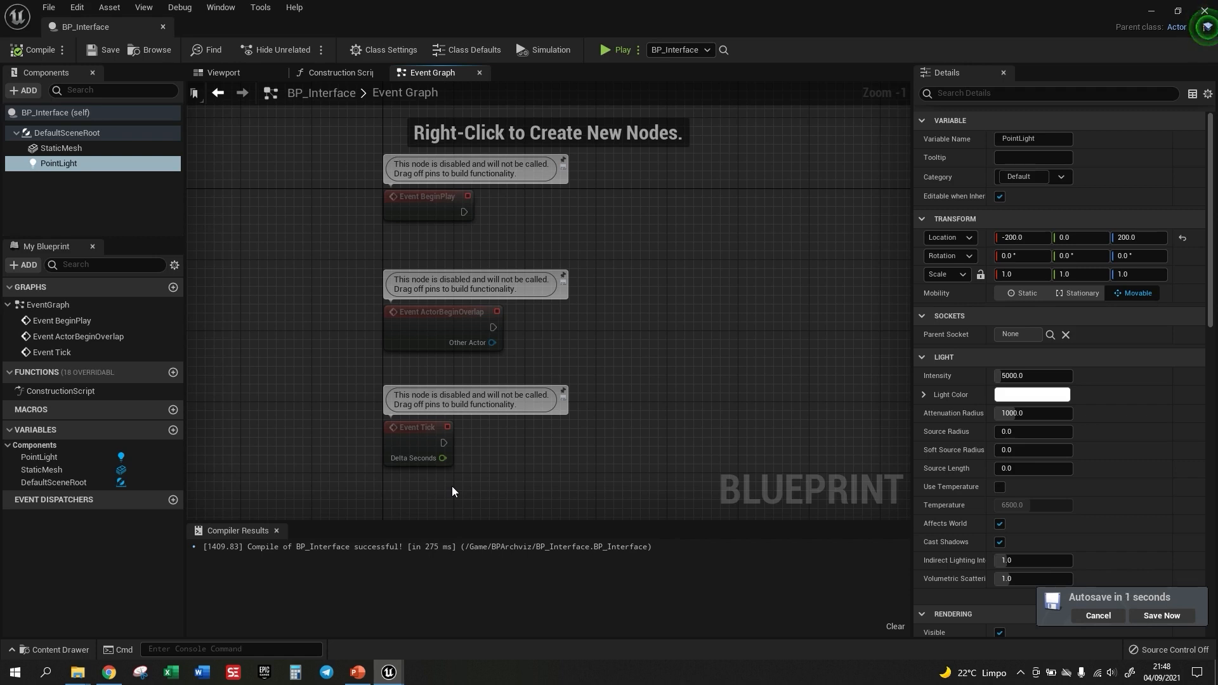
Play the level from the Blueprint editor, view the running game in the level viewport, and stop the session
{"action": "left_click_drag", "start_coordinate": [615, 14], "coordinate": [381, 2]}
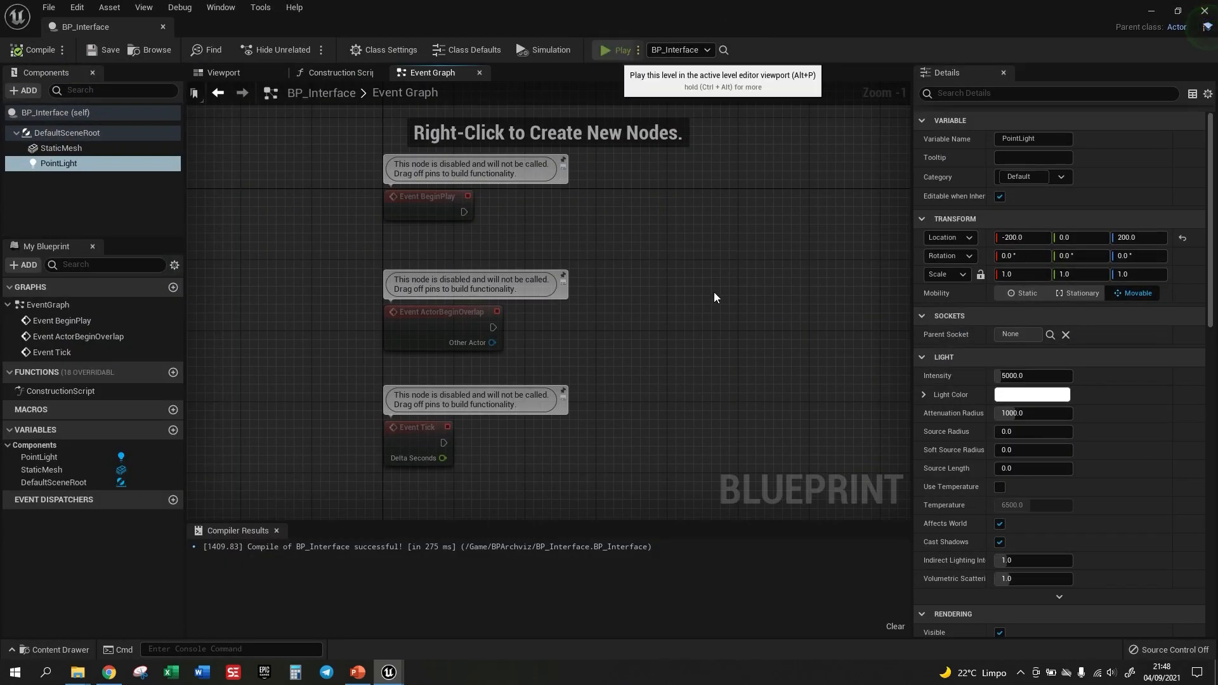
{"action": "key", "text": "alt+p"}
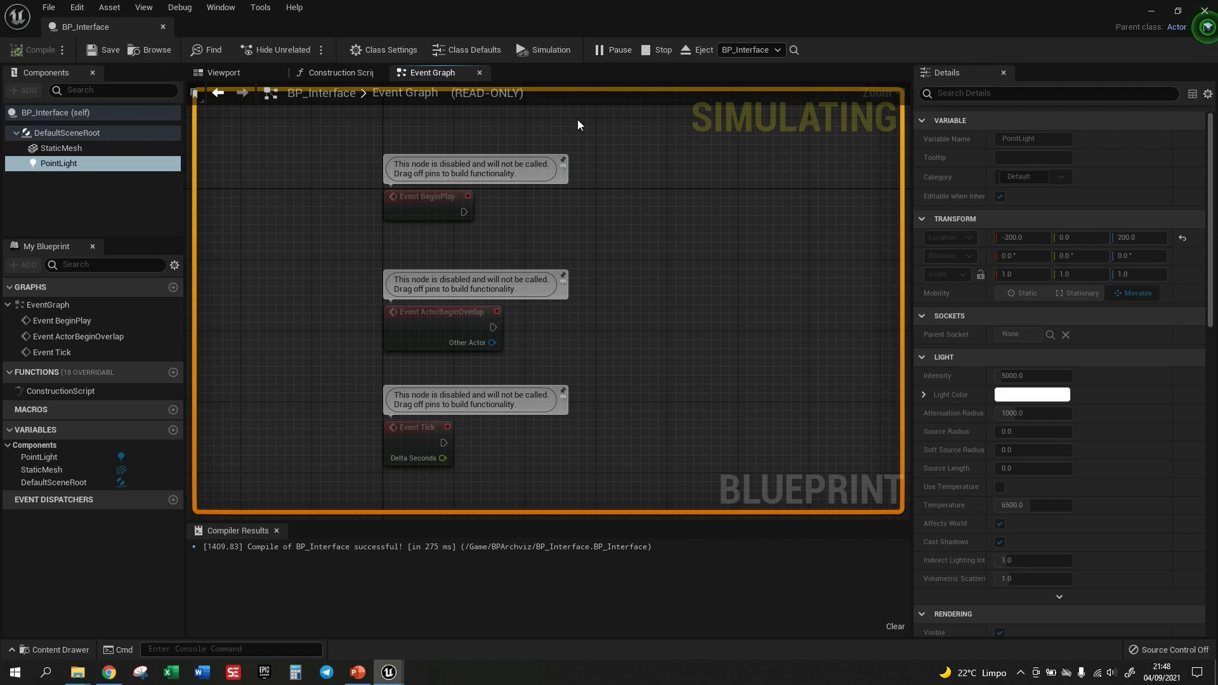
{"action": "left_click_drag", "start_coordinate": [598, 9], "coordinate": [1177, 162]}
{"action": "left_click", "coordinate": [693, 367]}
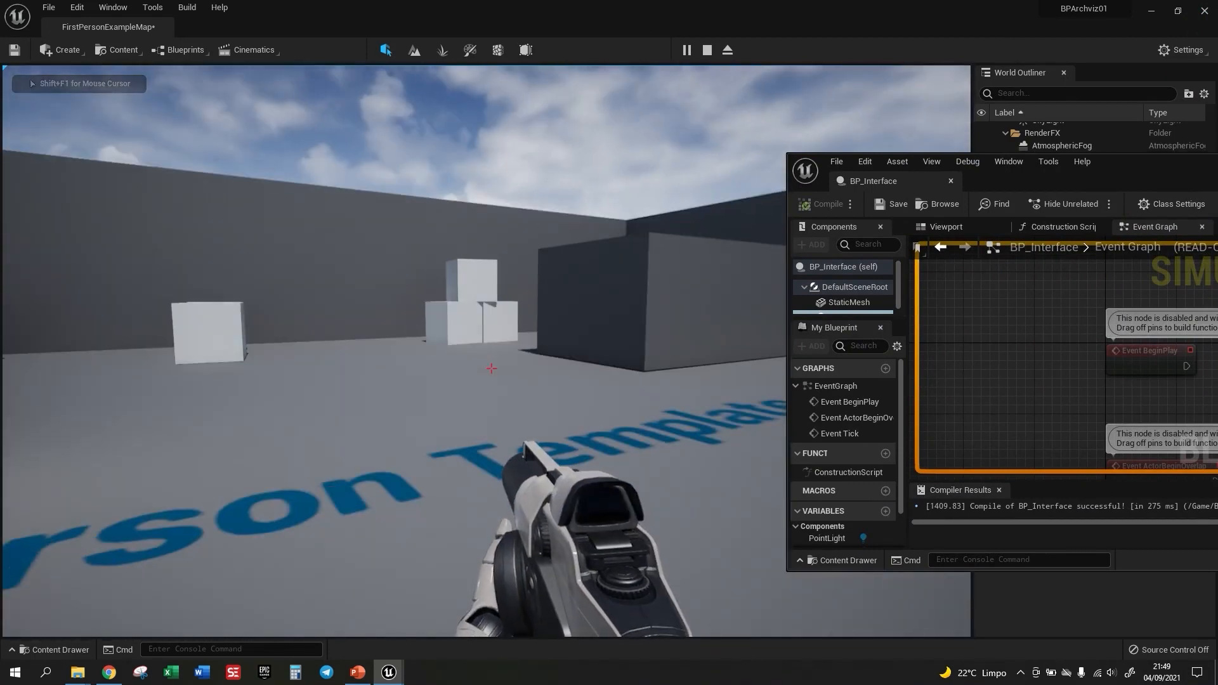
{"action": "key", "text": "Escape"}
{"action": "left_click_drag", "start_coordinate": [1091, 184], "coordinate": [586, 9]}
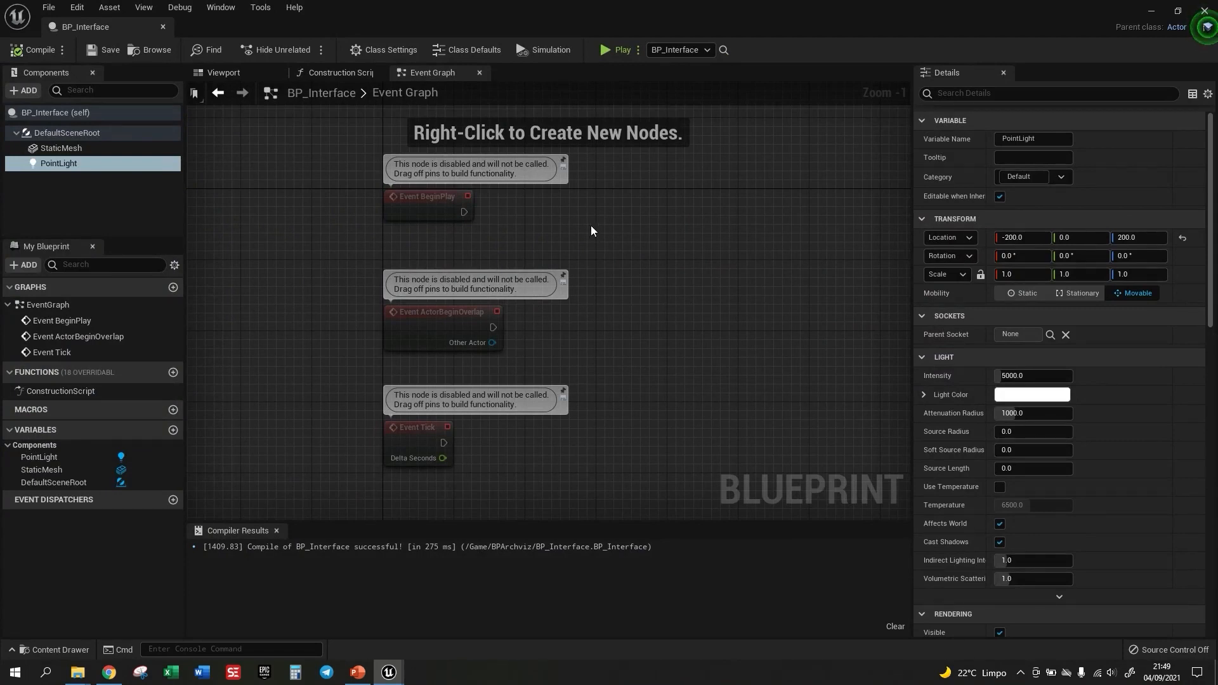